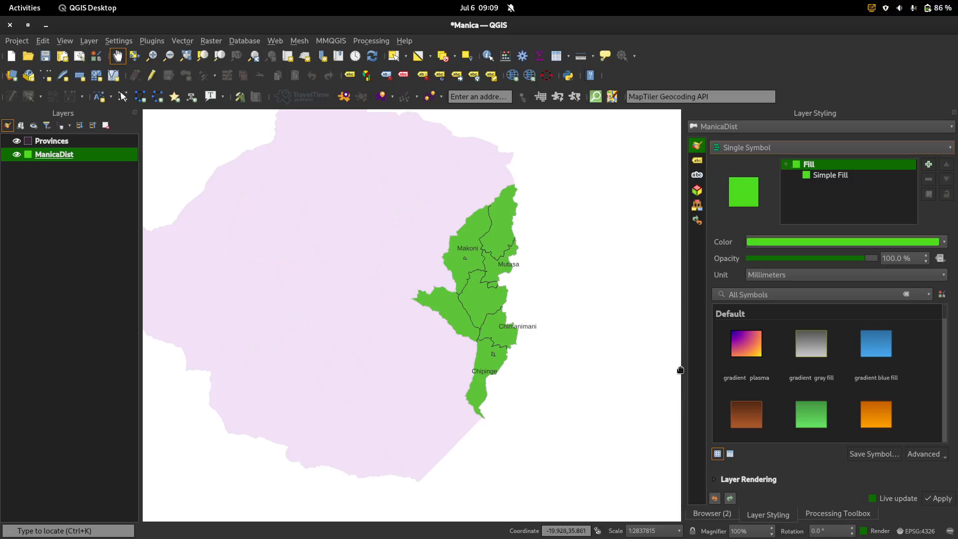
Step: Switch the ManicaDist layer to Categorized symbology and classify it by the Focusdist field
left_click(937, 154)
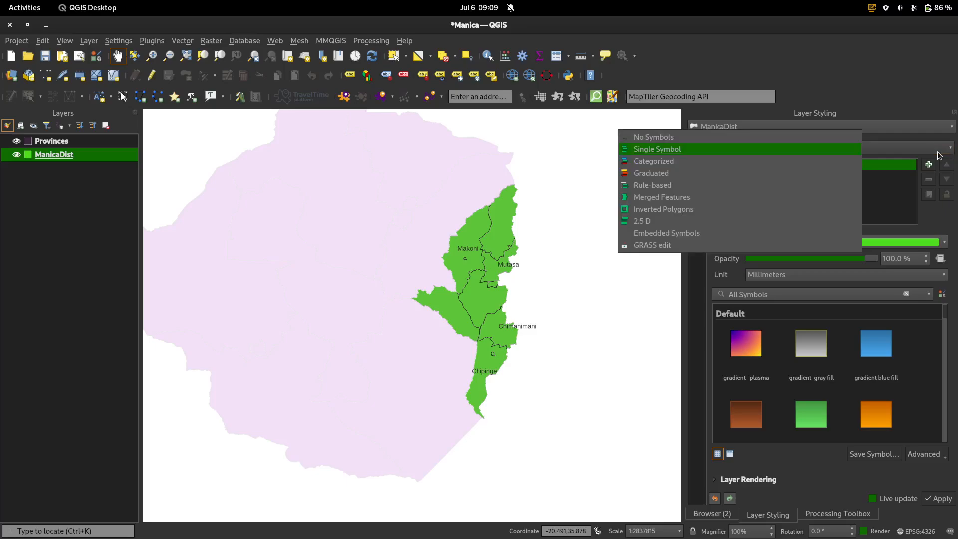
left_click(684, 162)
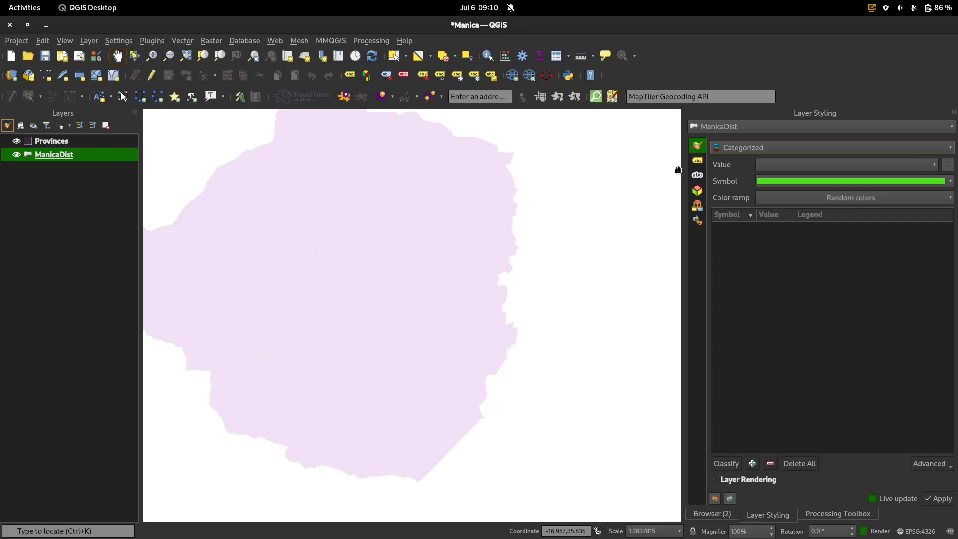
left_click(935, 165)
scroll(836, 245, "down", 3)
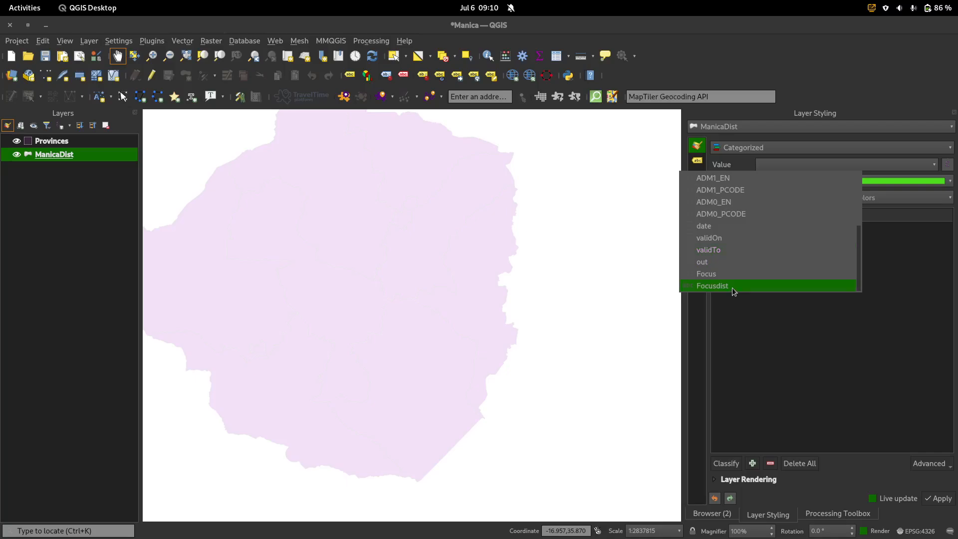
left_click(732, 286)
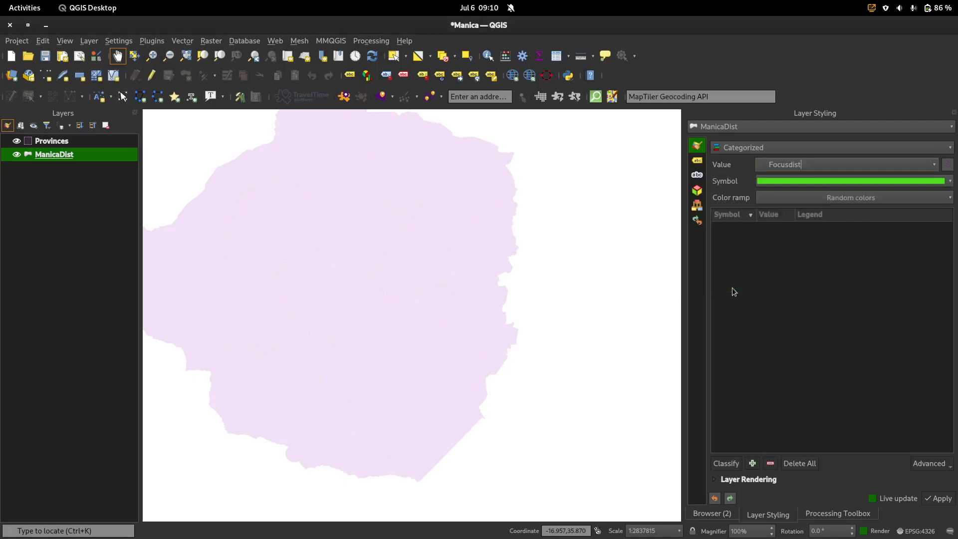
left_click(727, 462)
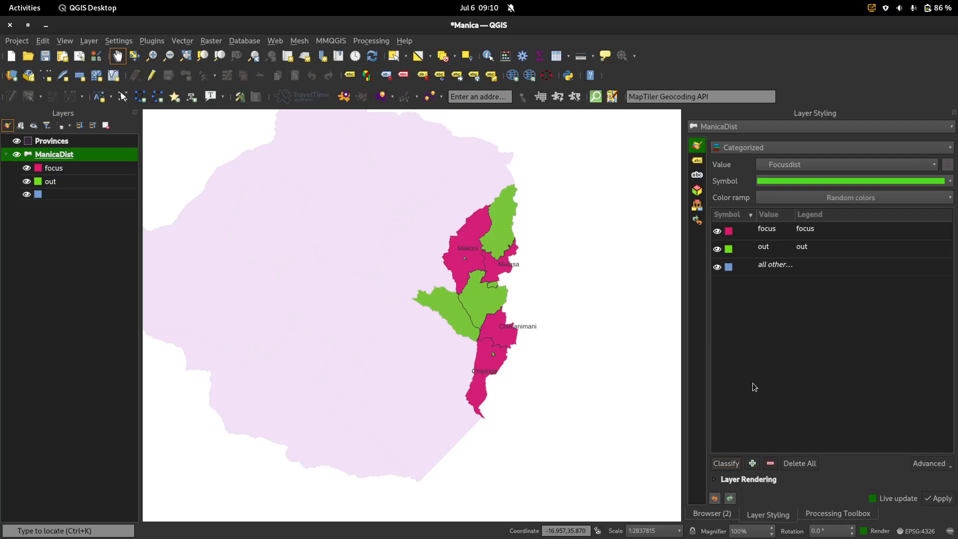
Step: Give the out category's simple fill a dark grey color and set its stroke style to No Pen
double_click(729, 249)
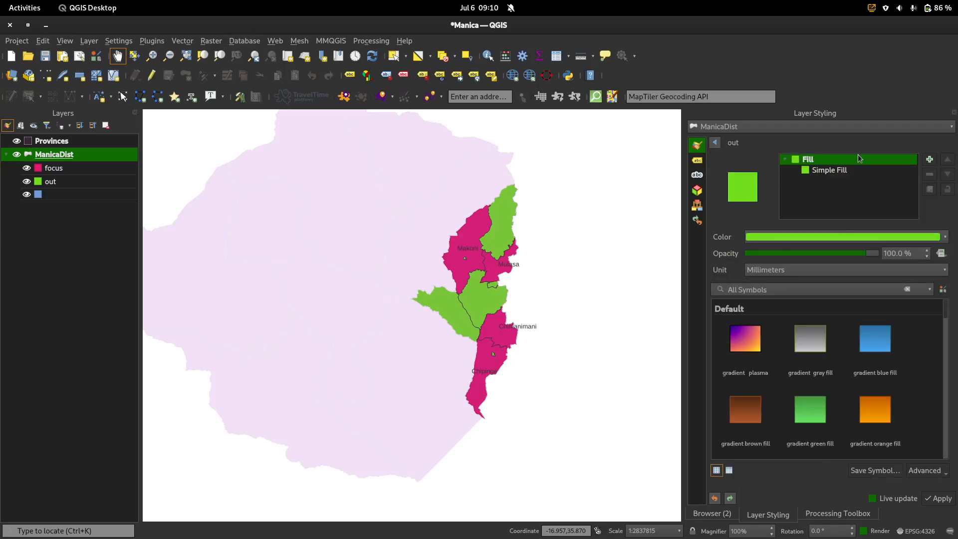
left_click(829, 173)
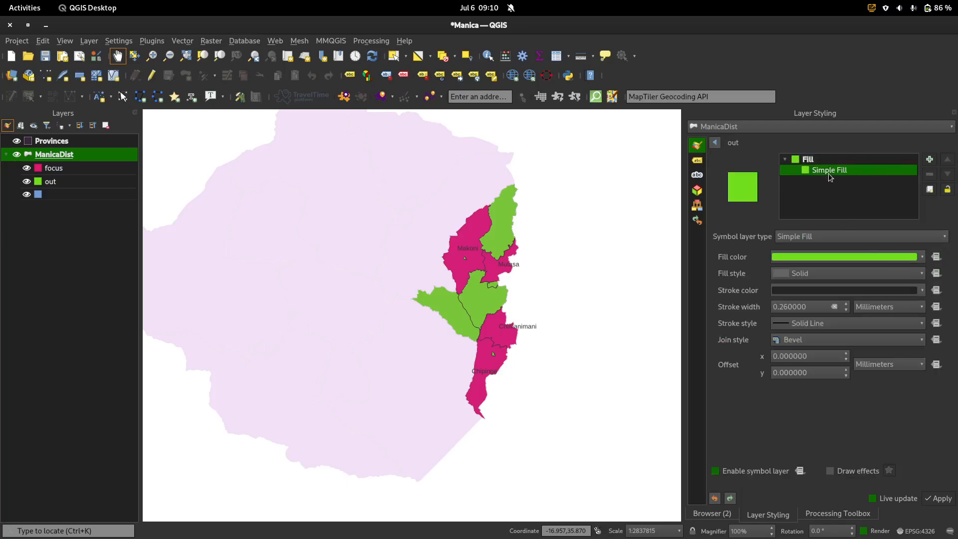
left_click(926, 258)
left_click(810, 340)
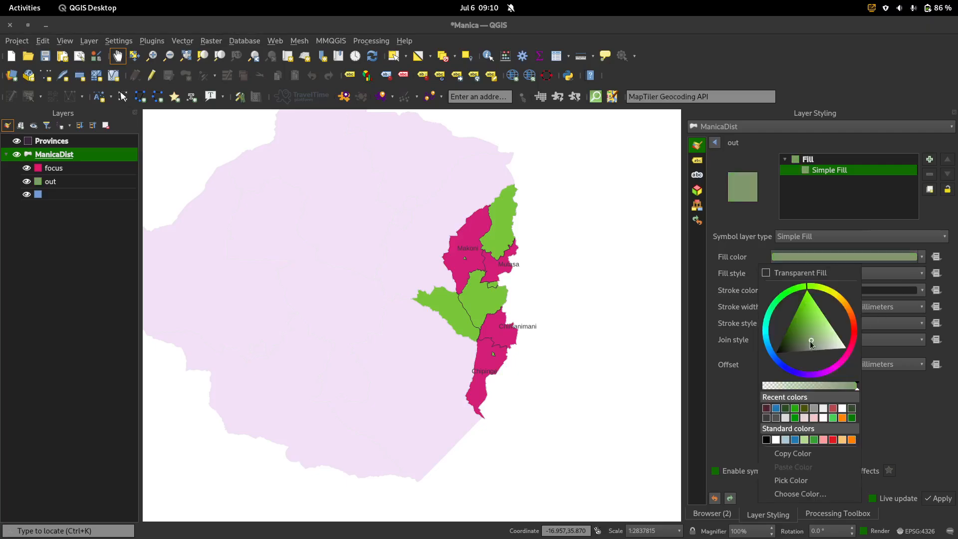
left_click_drag(809, 344, 803, 348)
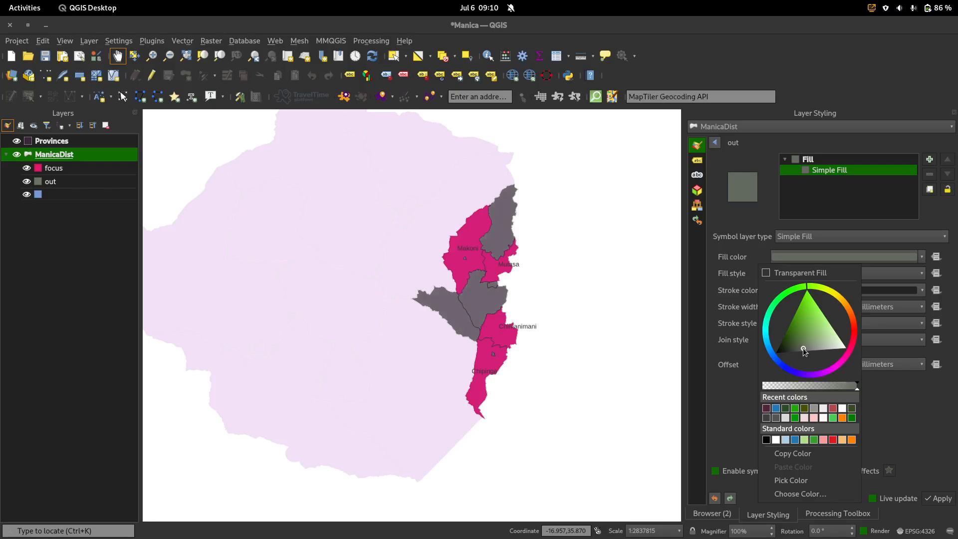
left_click(715, 144)
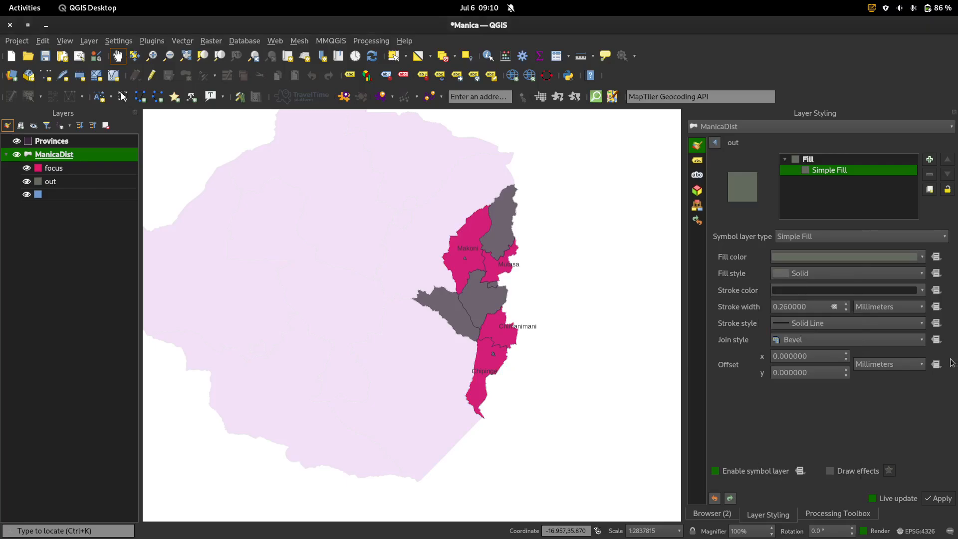
left_click(922, 326)
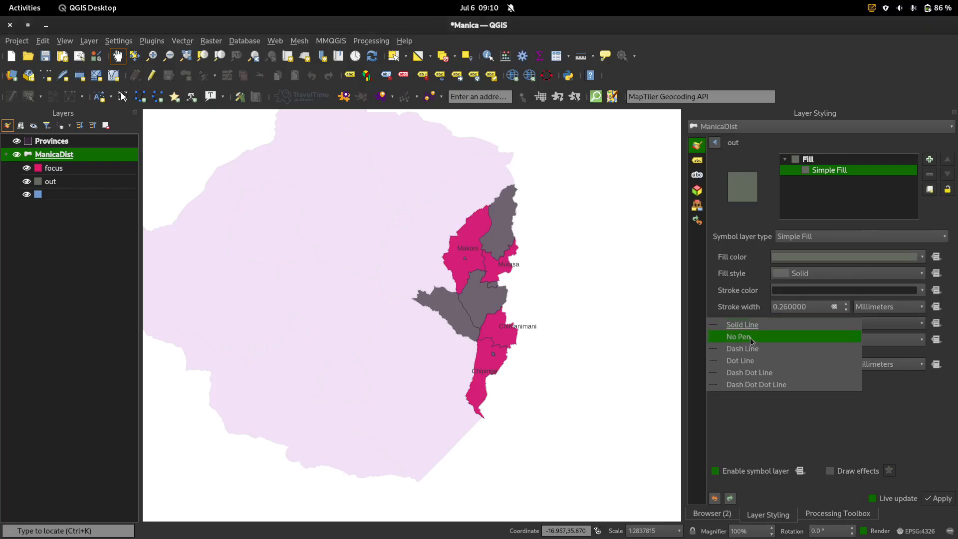
left_click(750, 337)
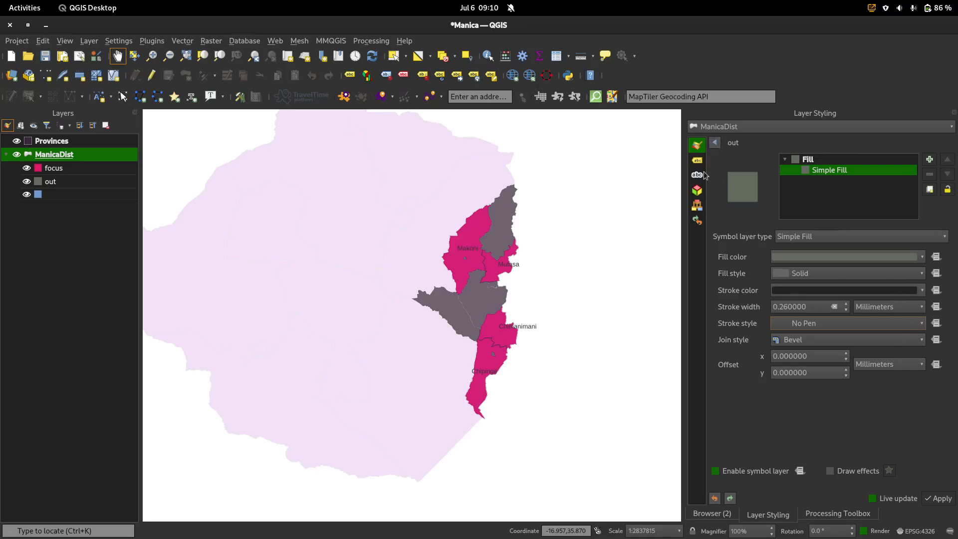
left_click(714, 143)
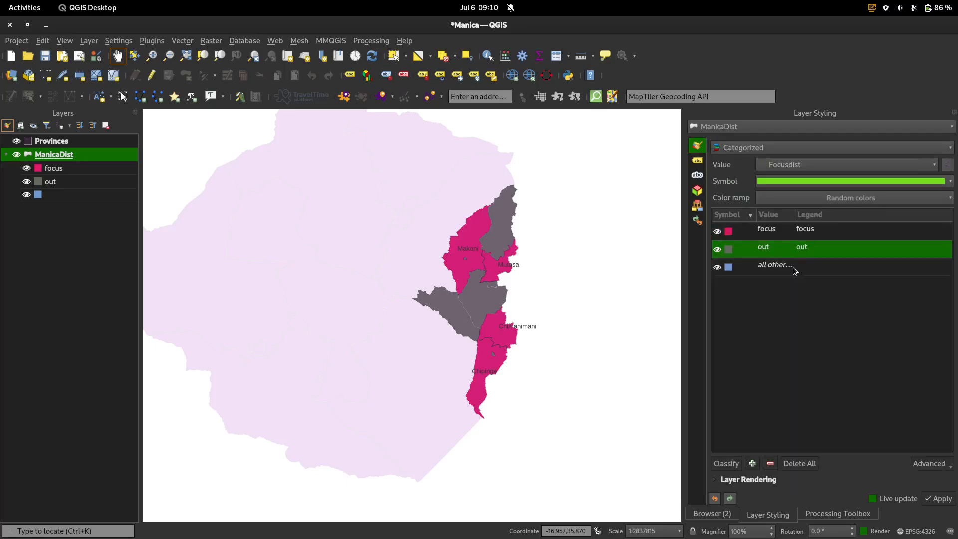
Step: Give the focus category's simple fill a medium green color and set its stroke style to No Pen
double_click(728, 233)
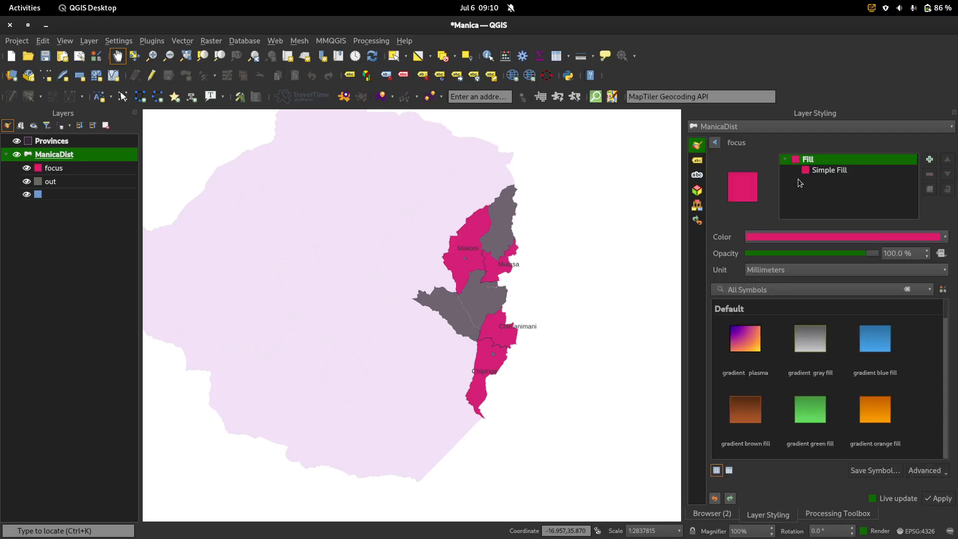
left_click(810, 170)
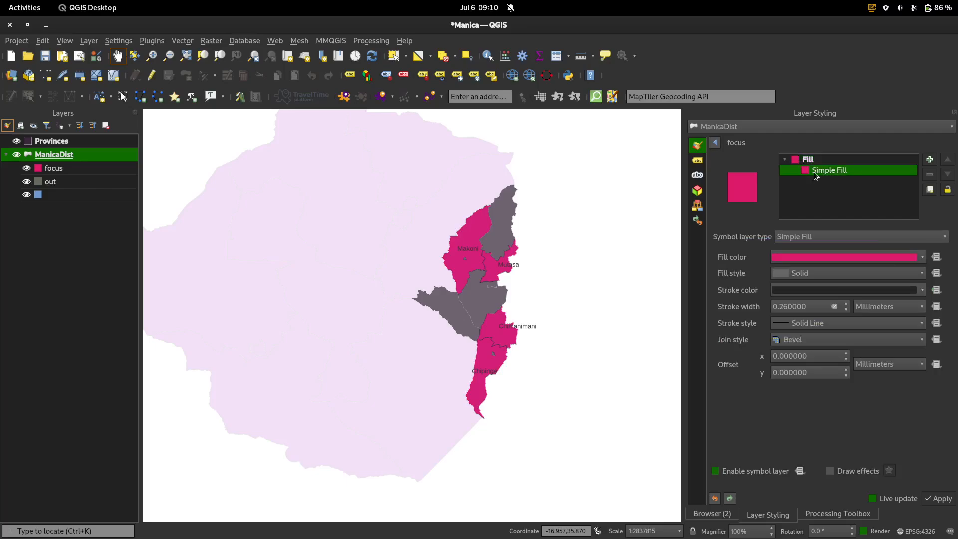
left_click(921, 257)
left_click(799, 289)
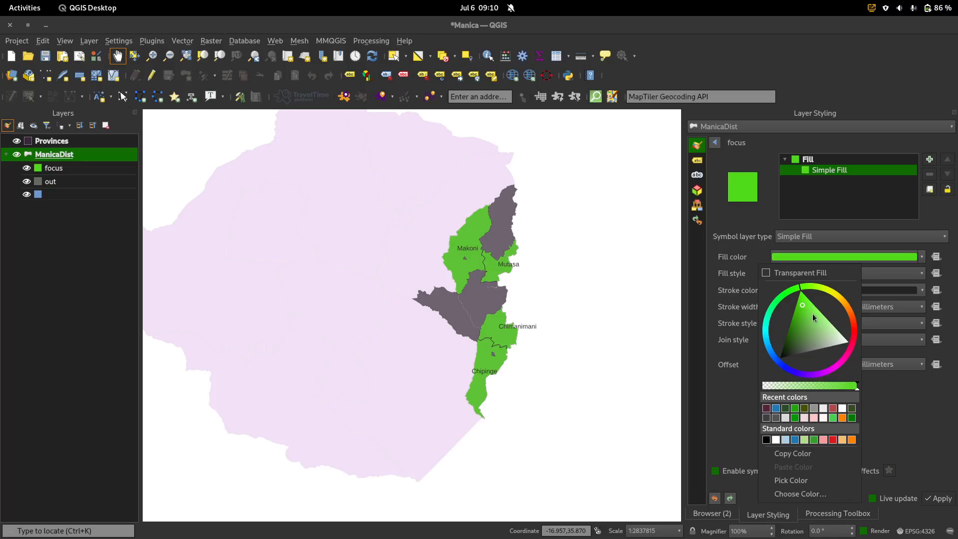
left_click(811, 306)
left_click(792, 313)
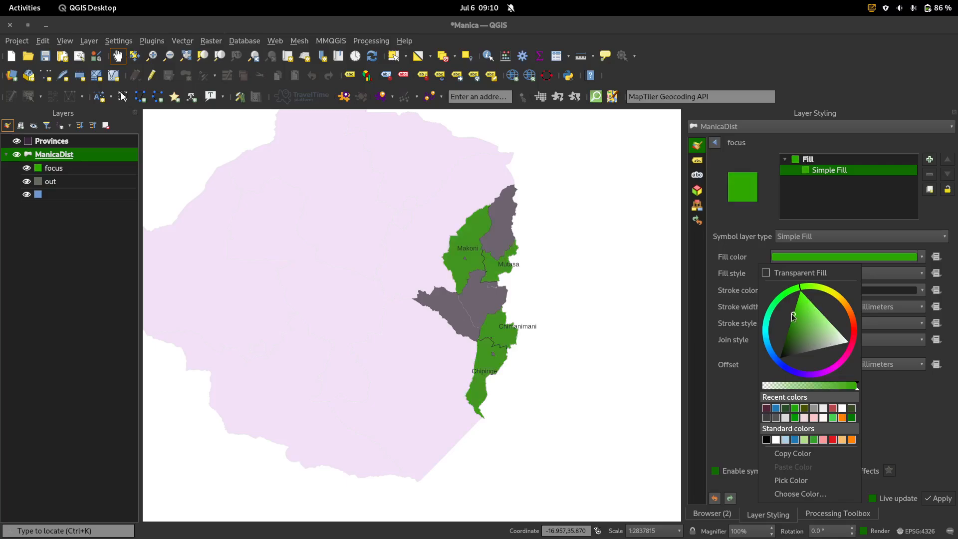
left_click(796, 311)
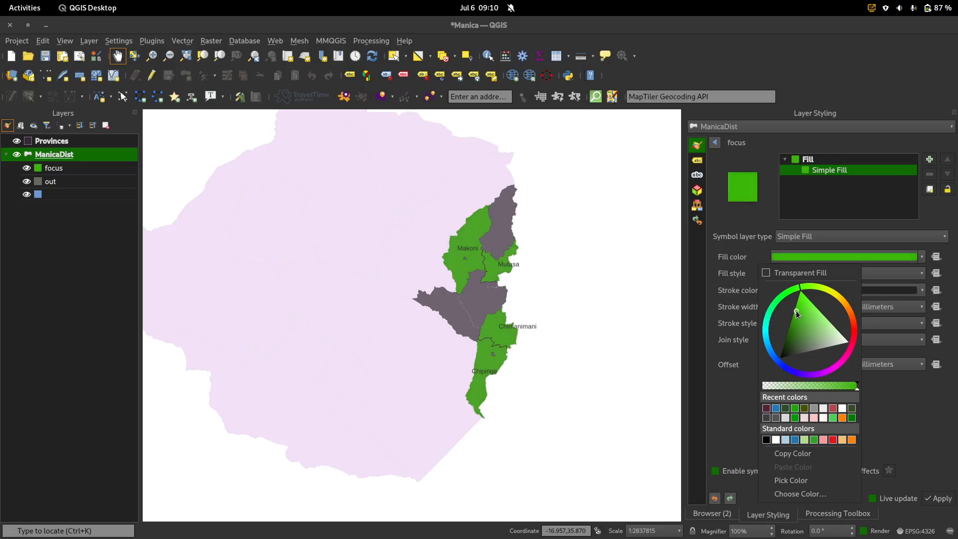
left_click(927, 430)
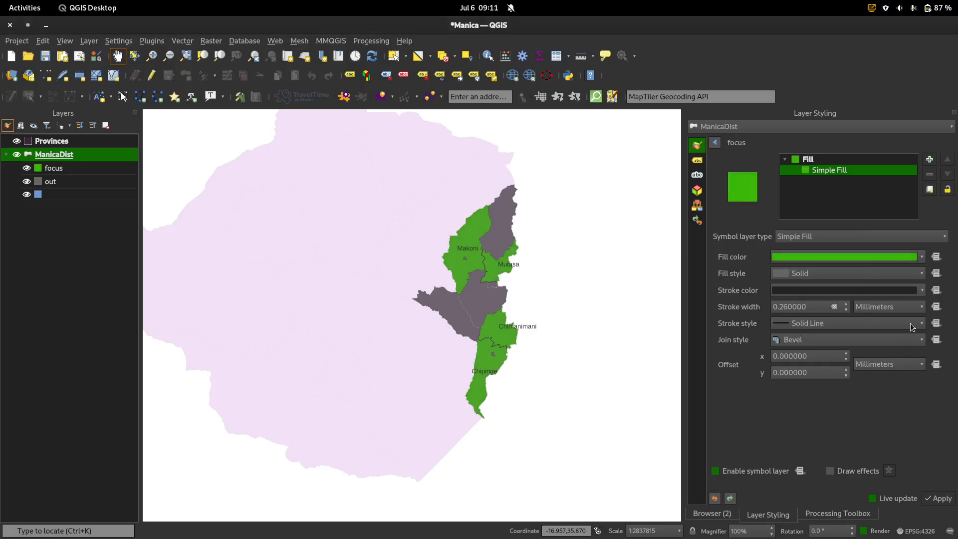
left_click(910, 323)
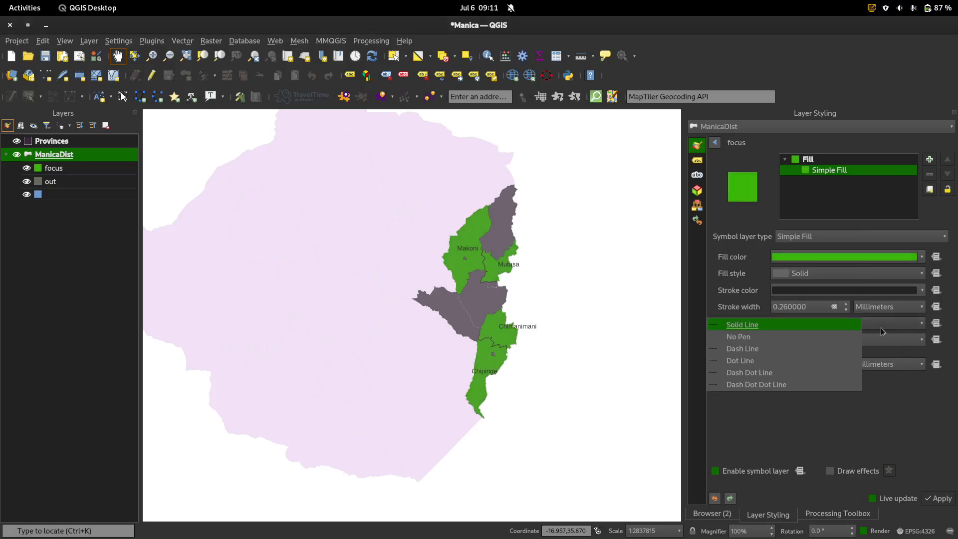
left_click(766, 339)
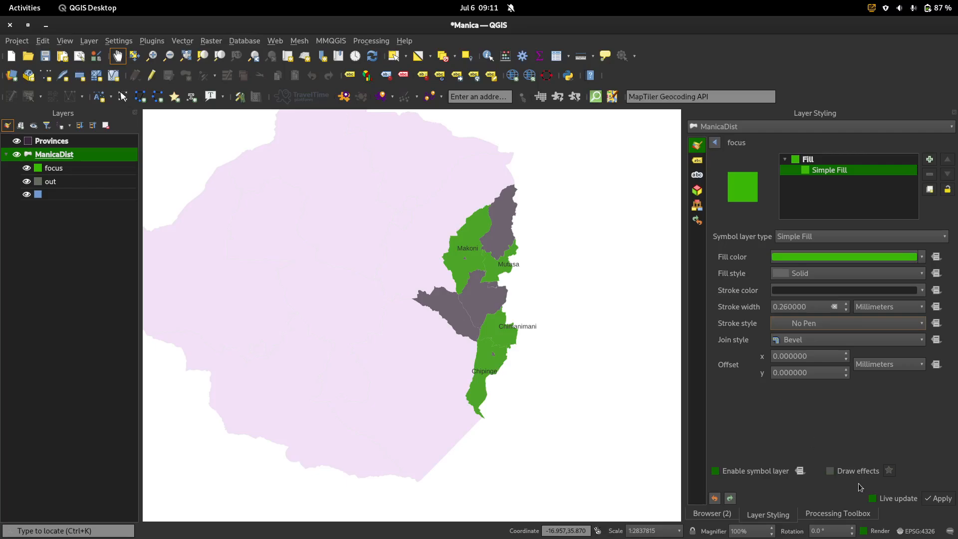
Step: Enable draw effects on the focus fill, adding an Inner Shadow and a Drop Shadow with 52.9 % opacity
left_click(834, 474)
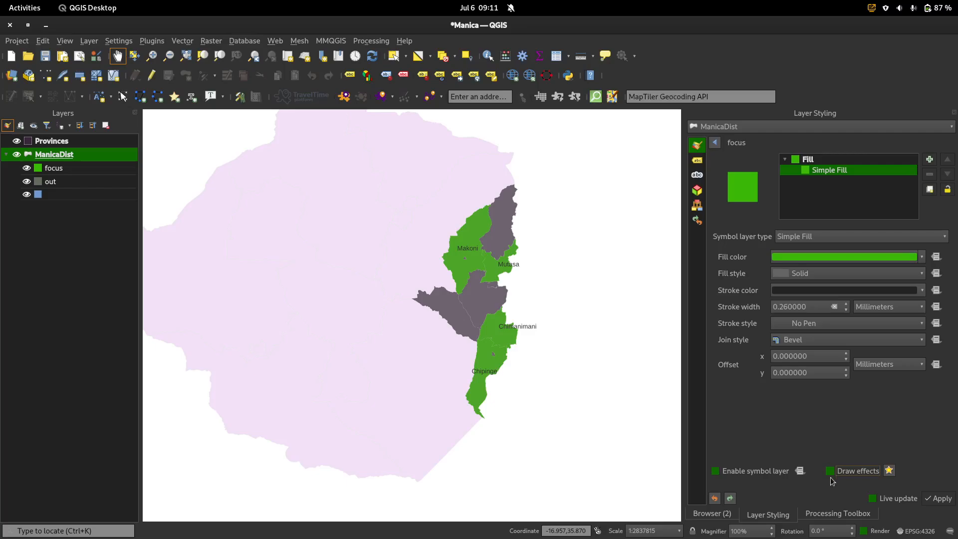
left_click(831, 474)
left_click(831, 472)
left_click(890, 471)
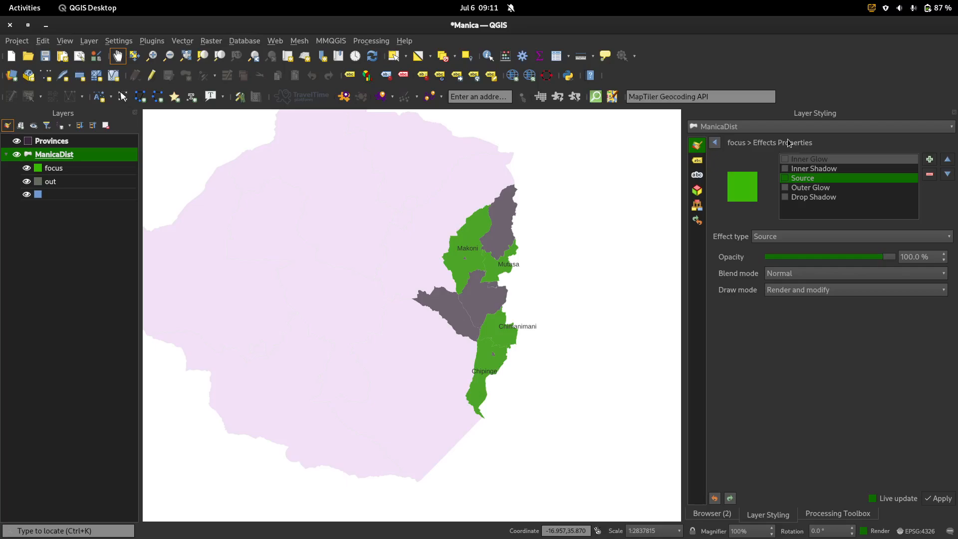
left_click(787, 197)
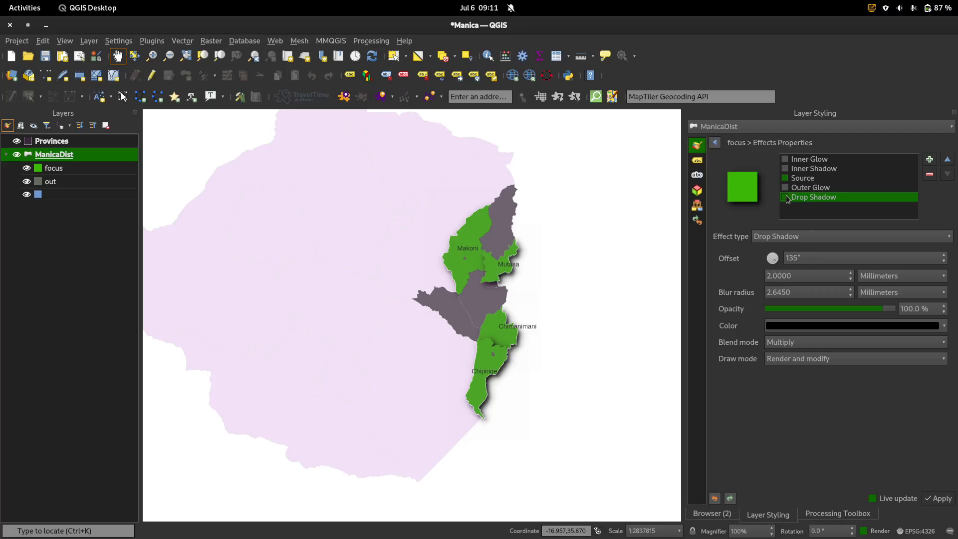
left_click(783, 168)
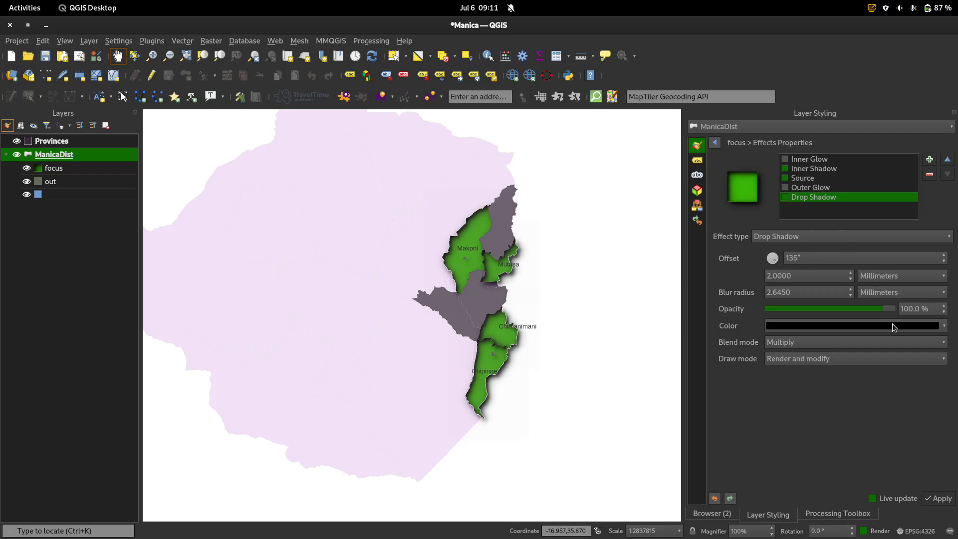
left_click_drag(893, 309, 837, 310)
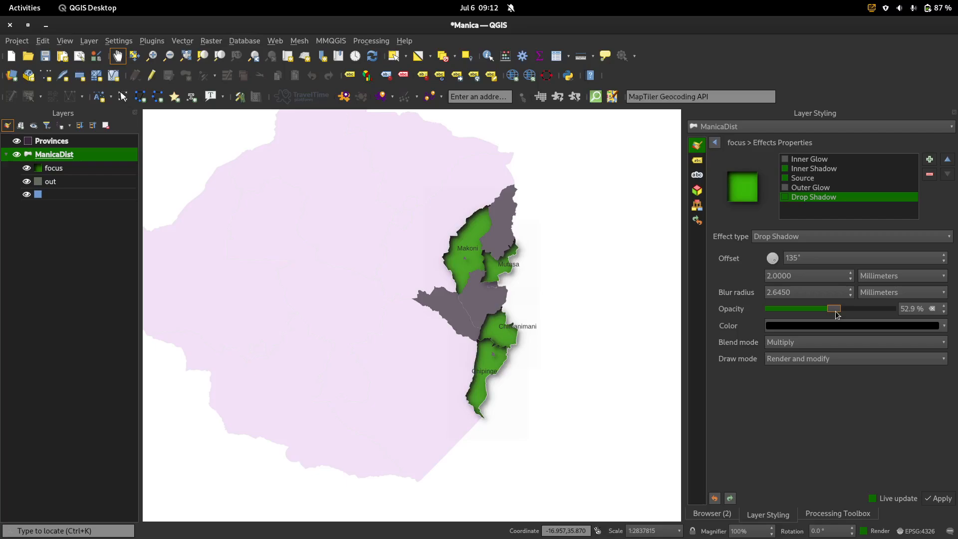
Step: Change the font of the ManicaDist district labels to Sharon - Personal Use
left_click(699, 161)
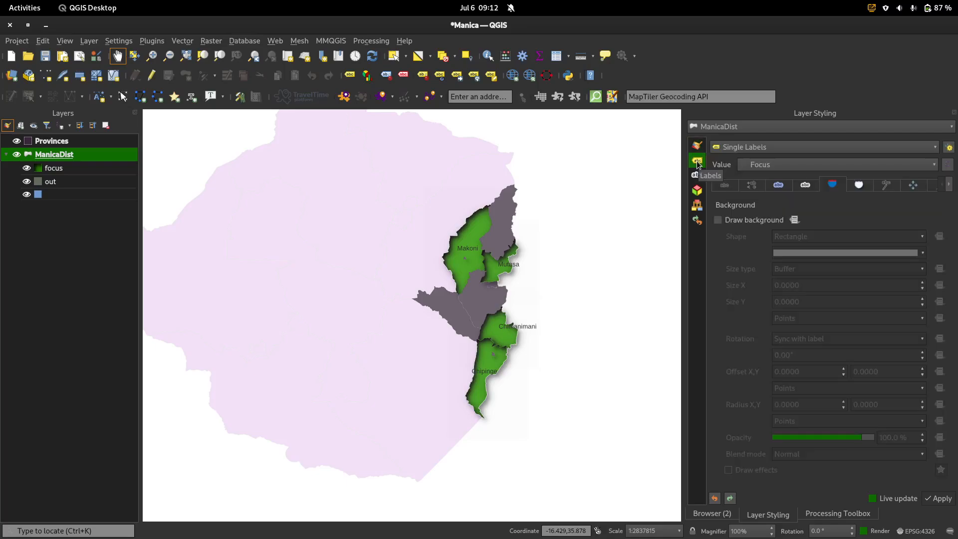
left_click(727, 188)
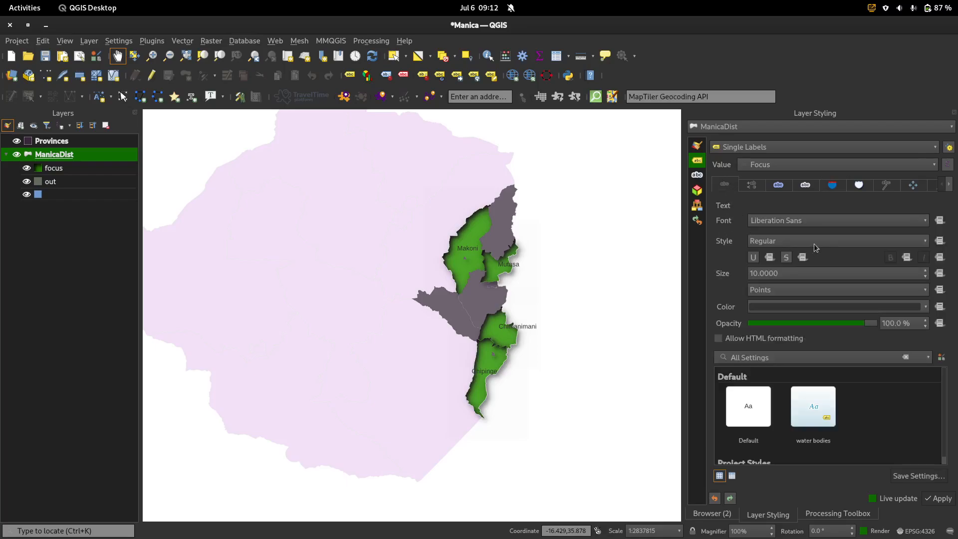
left_click(915, 222)
left_click(727, 187)
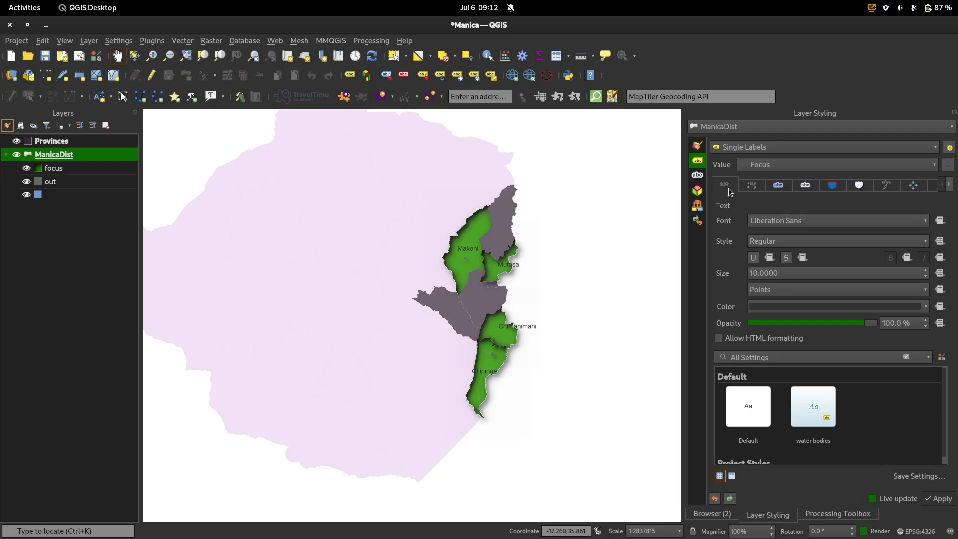
left_click(927, 221)
scroll(721, 272, "down", 5)
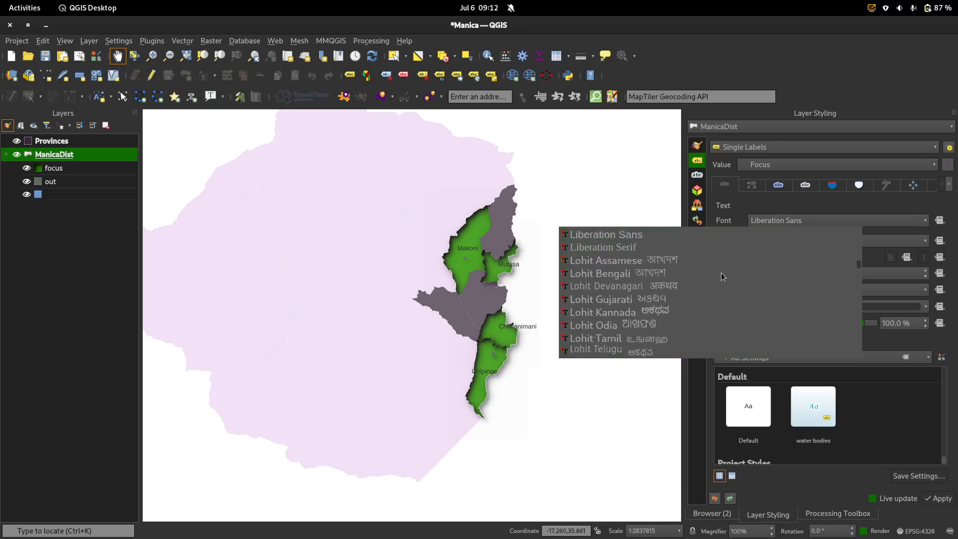
scroll(657, 294, "down", 4)
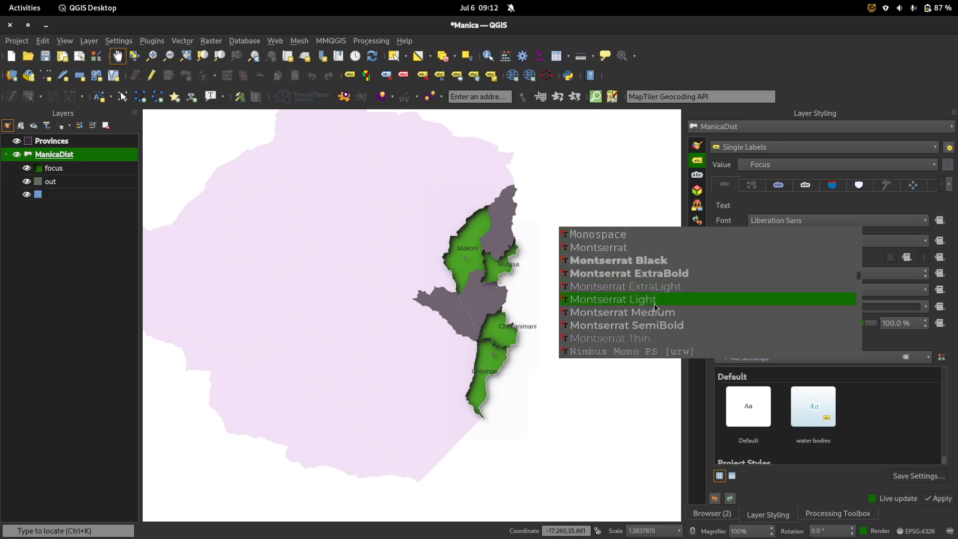
scroll(655, 306, "down", 7)
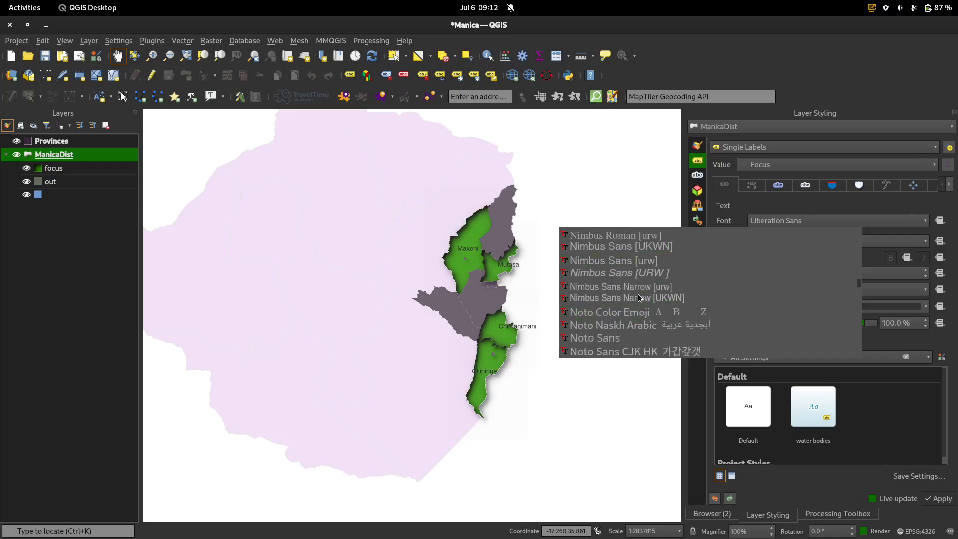
scroll(652, 338, "down", 2)
scroll(651, 338, "down", 4)
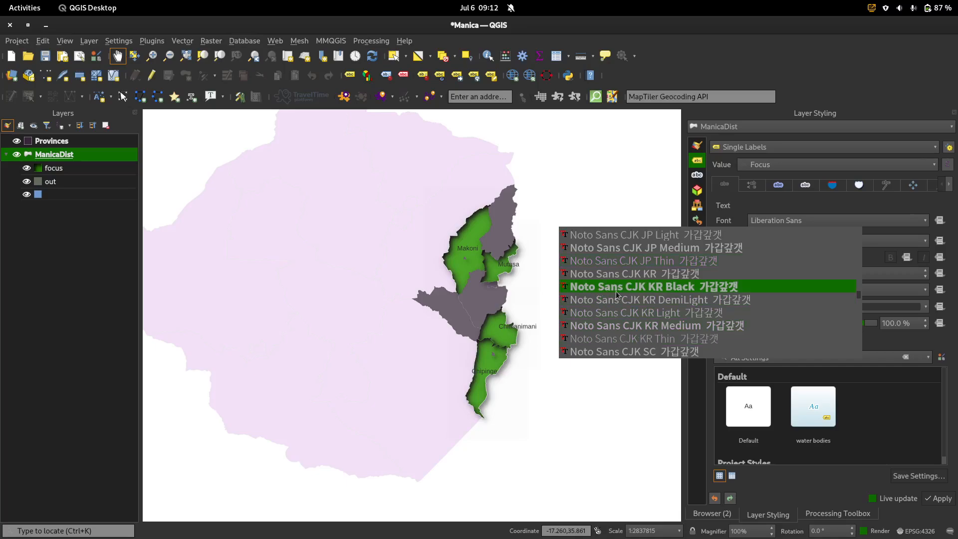
scroll(622, 303, "down", 1)
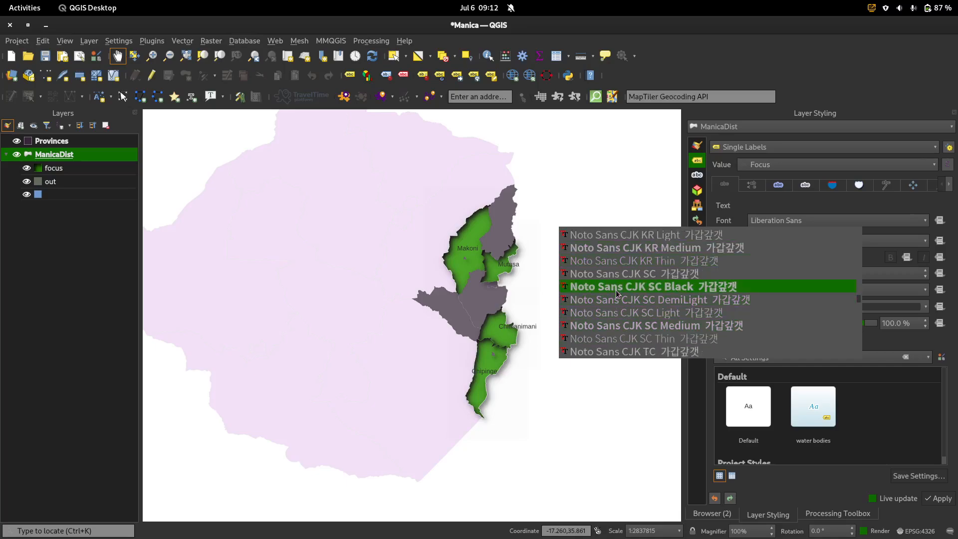
scroll(616, 289, "down", 15)
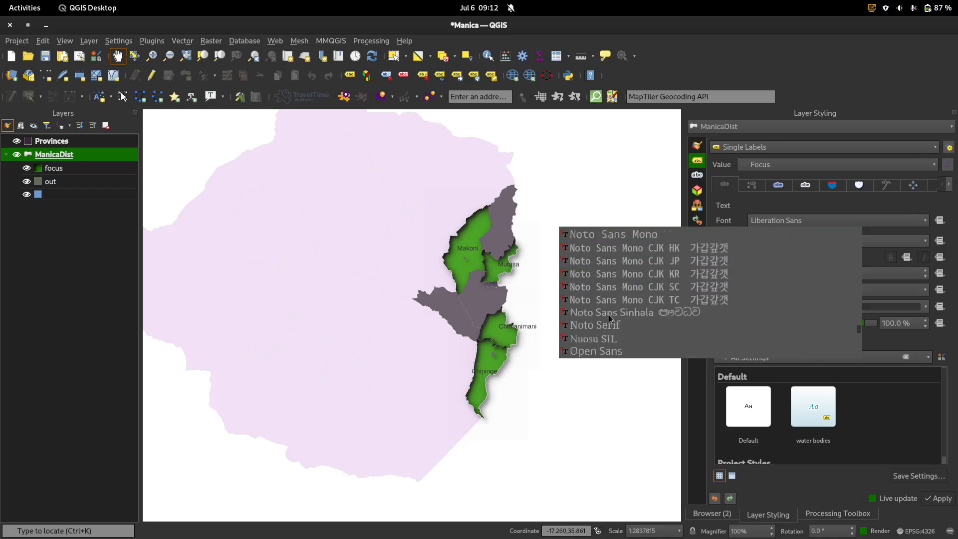
scroll(611, 316, "down", 5)
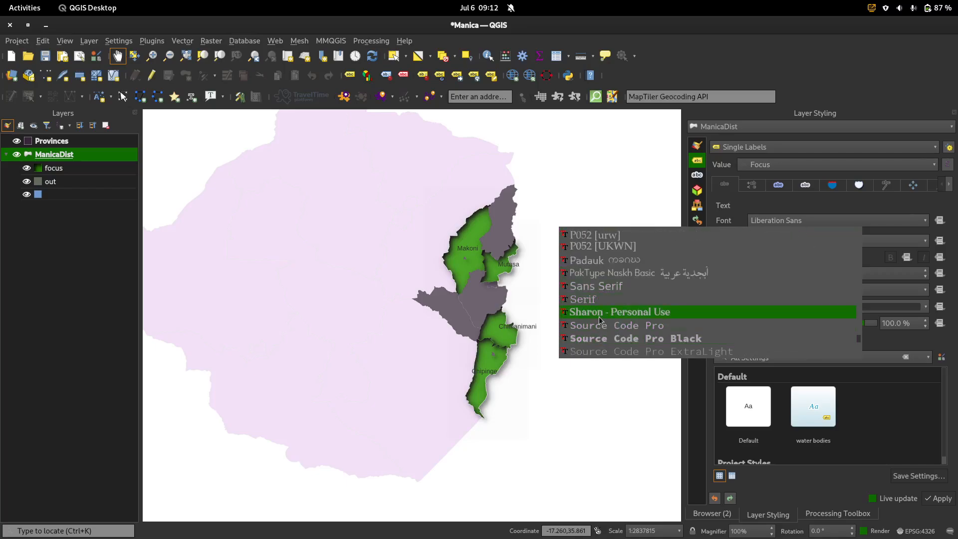
left_click(596, 312)
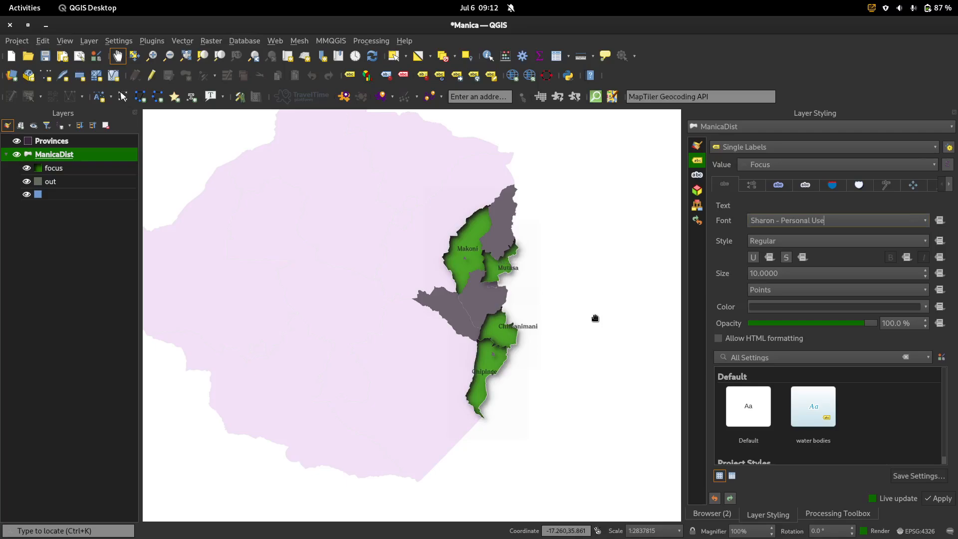
Step: Try a label text size of 11 points and return it to 10 points
left_click(921, 241)
left_click(926, 270)
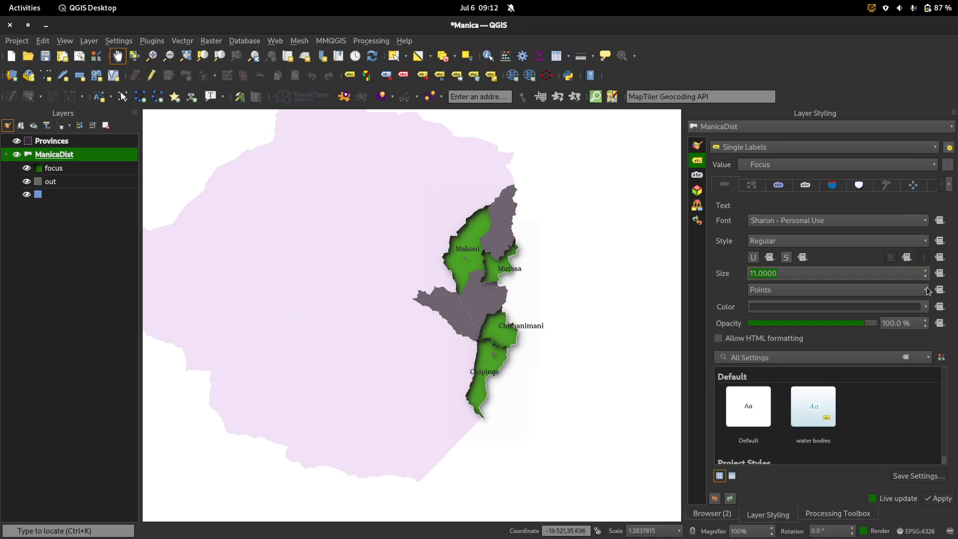
left_click(926, 277)
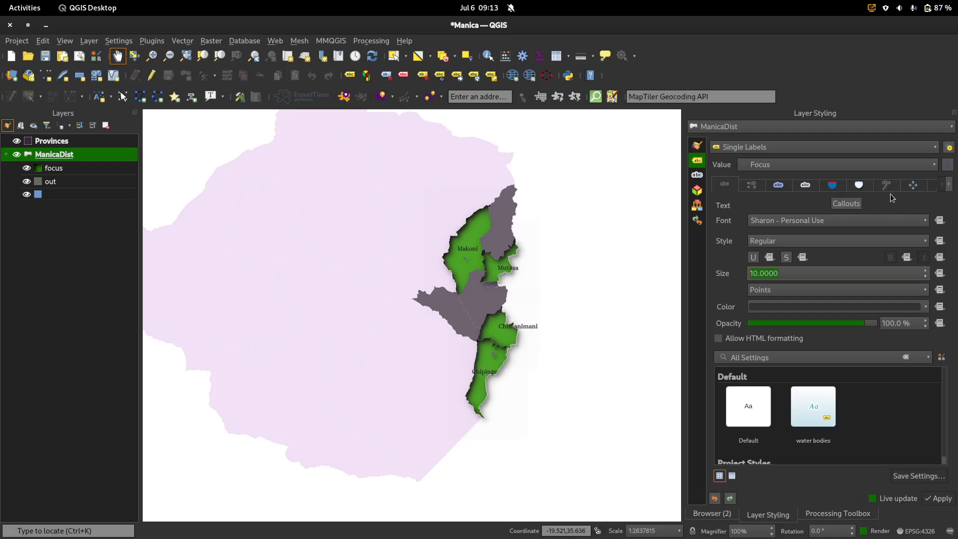
Step: Enable a rectangular background behind the district labels and give it a light purple fill
left_click(833, 186)
left_click(718, 221)
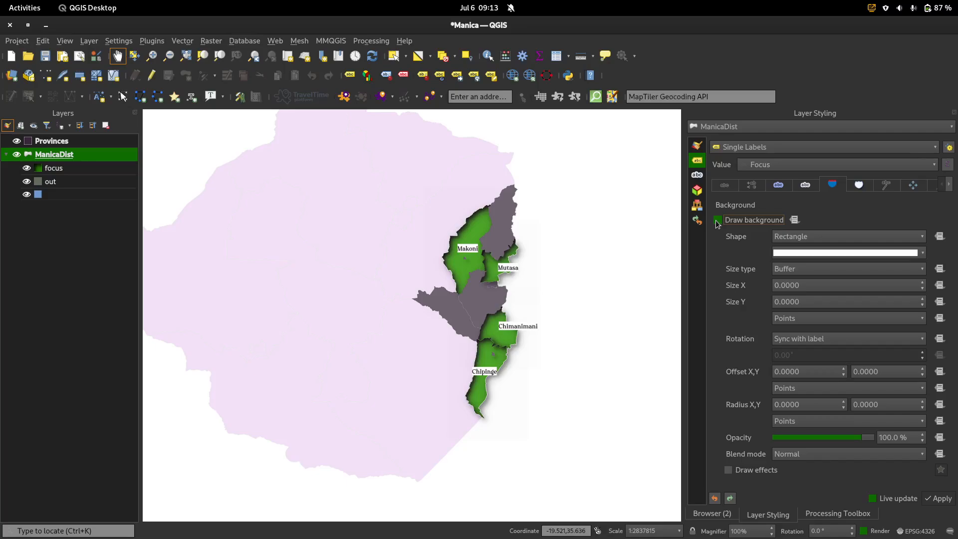
left_click(922, 254)
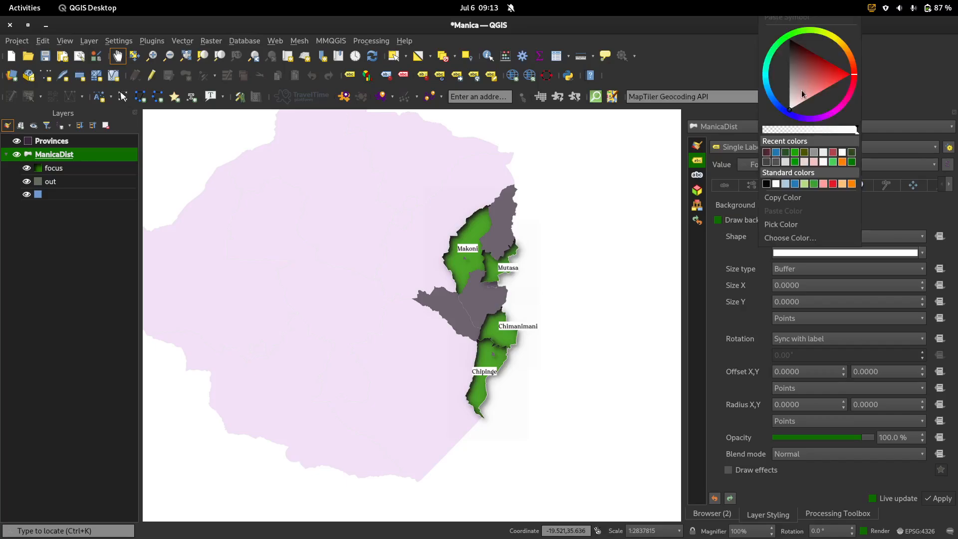
left_click(810, 119)
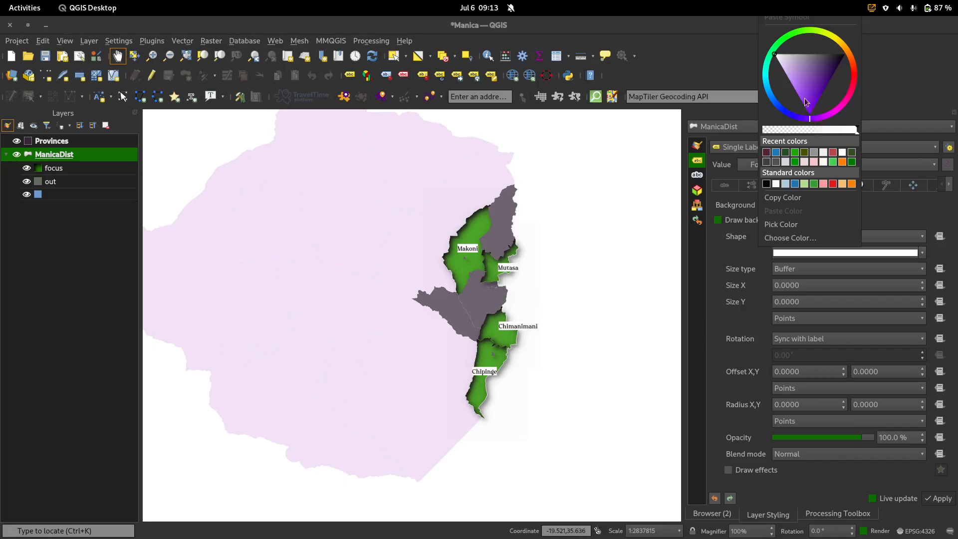
left_click(793, 77)
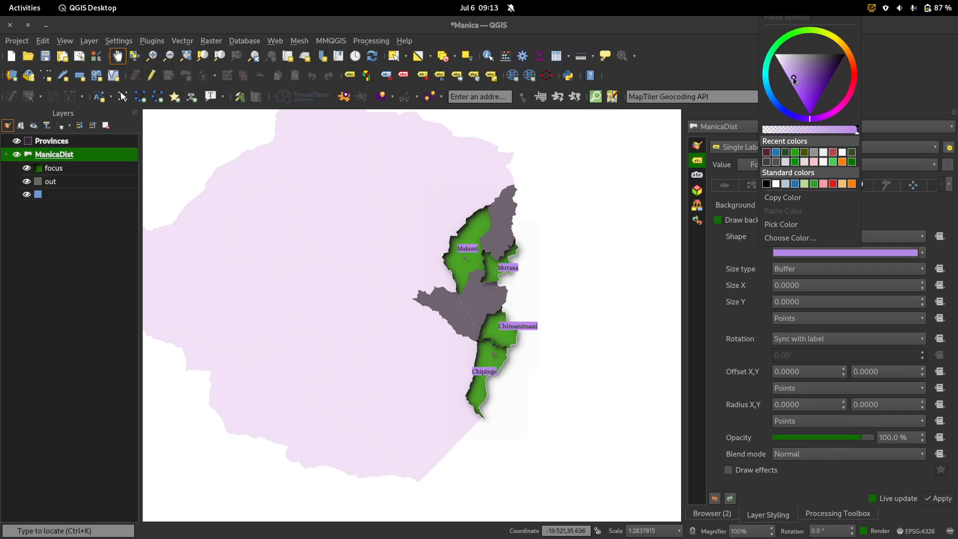
left_click(792, 72)
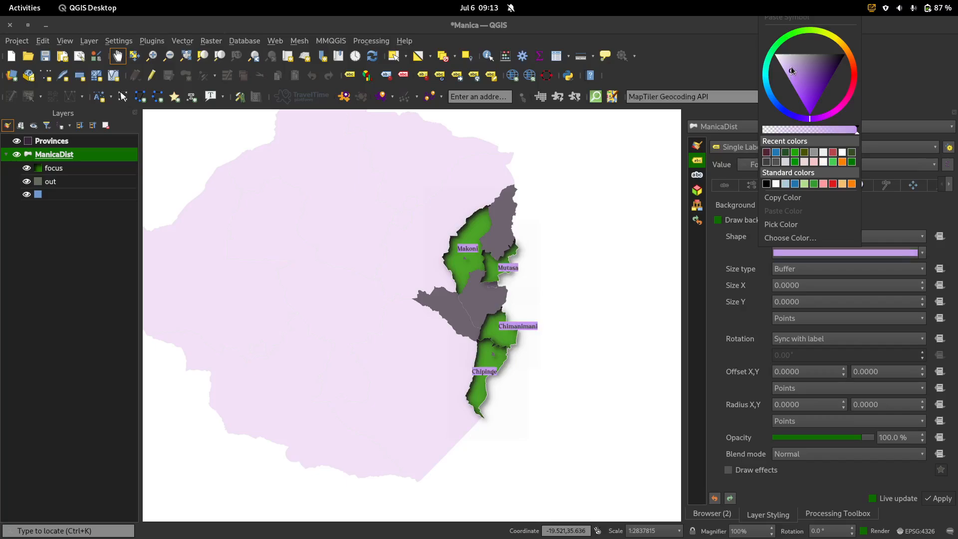
left_click(792, 56)
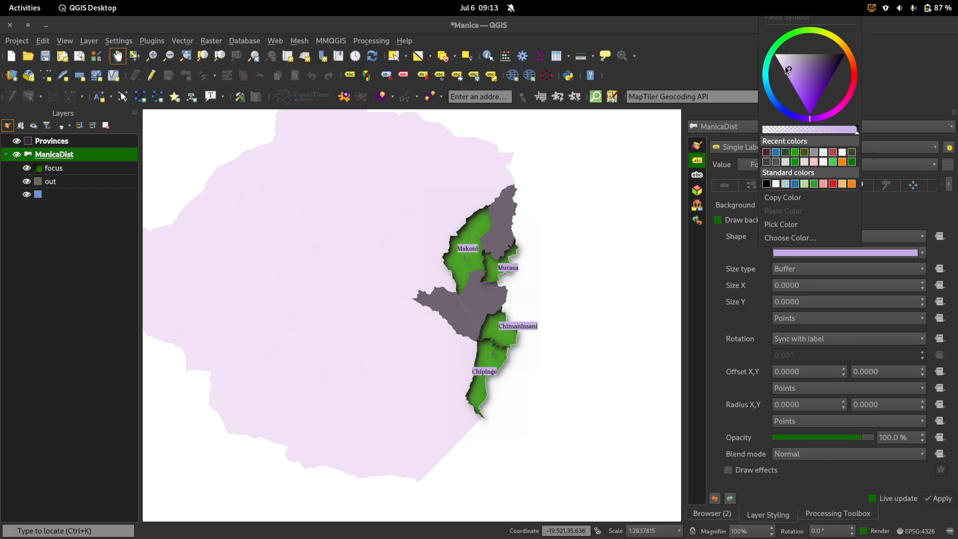
left_click(786, 55)
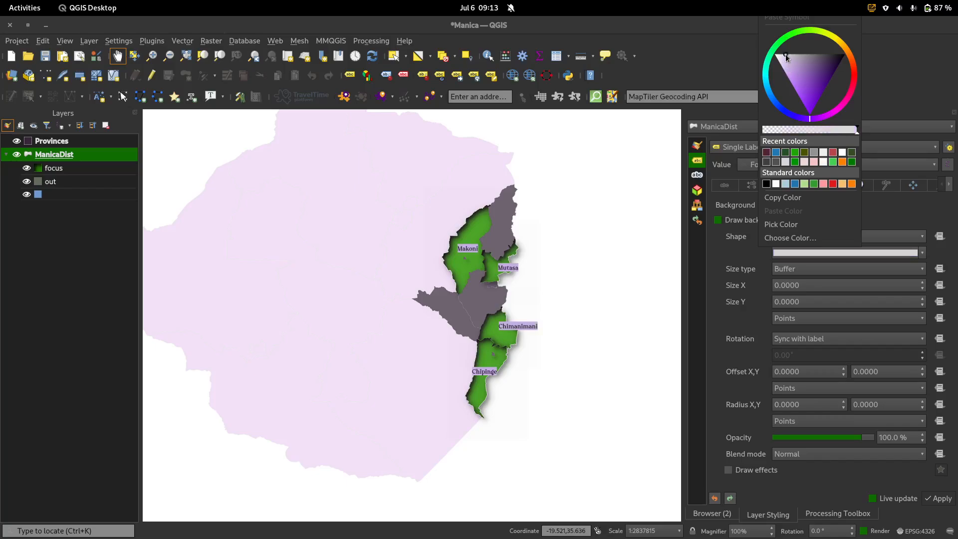
left_click(788, 65)
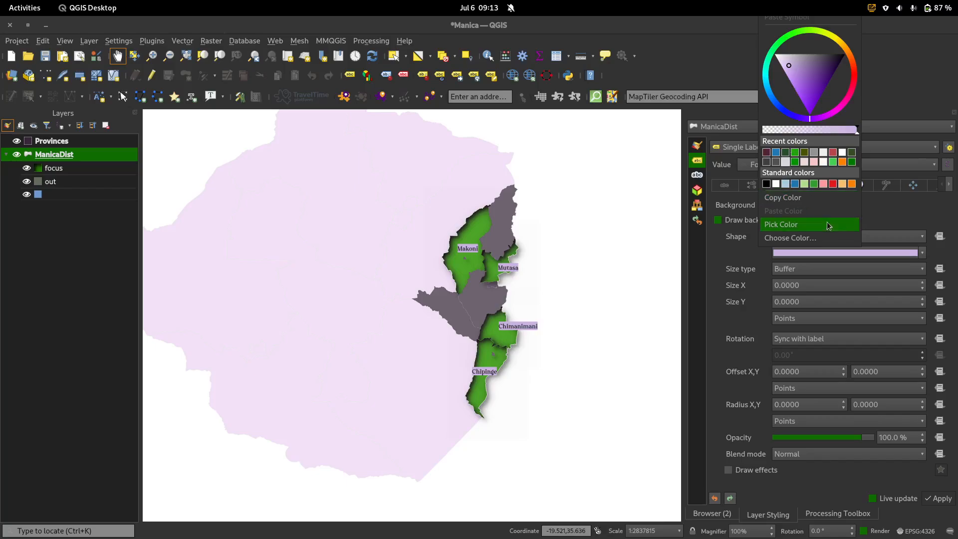
left_click(898, 217)
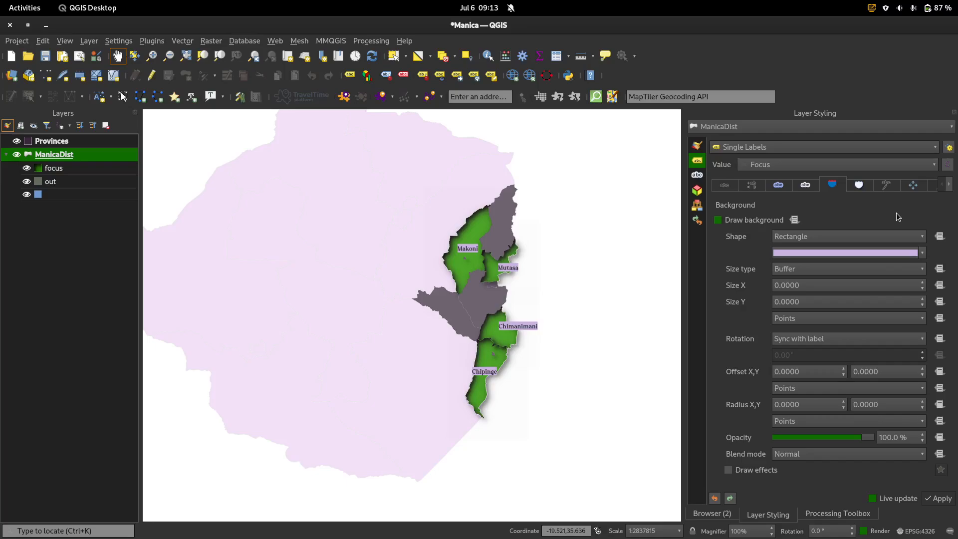
Step: Enable callouts for the district labels with the Balloons style and copy the balloon fill color
left_click(887, 185)
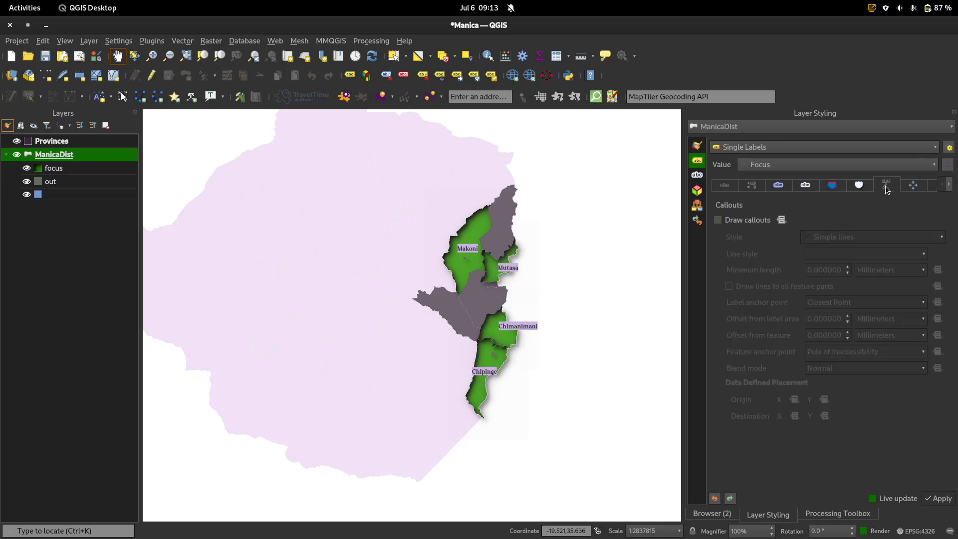
left_click(718, 221)
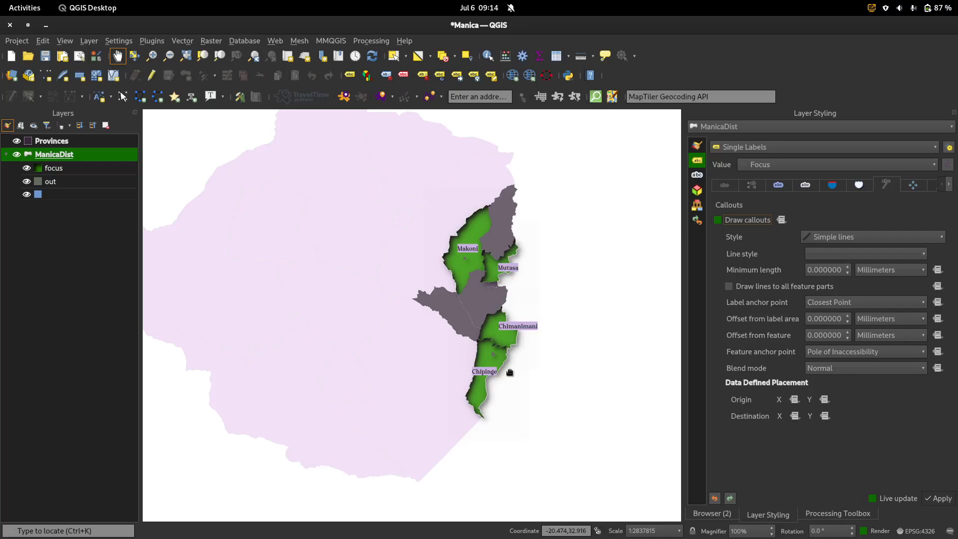
left_click(938, 239)
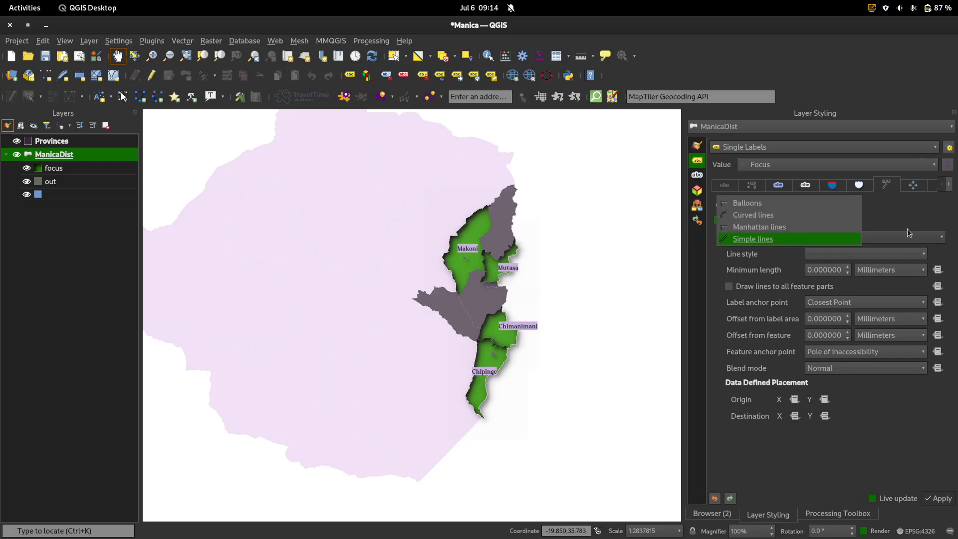
left_click(768, 204)
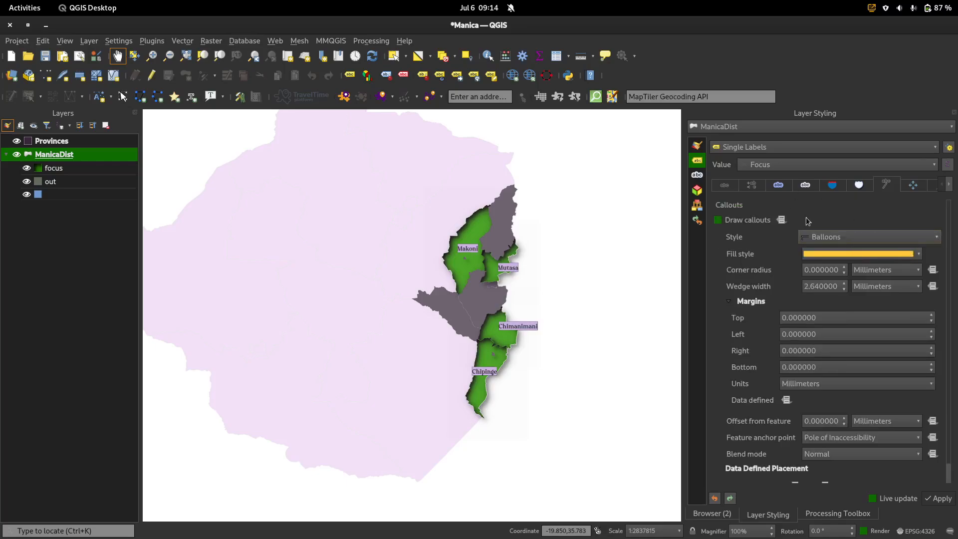
left_click(919, 255)
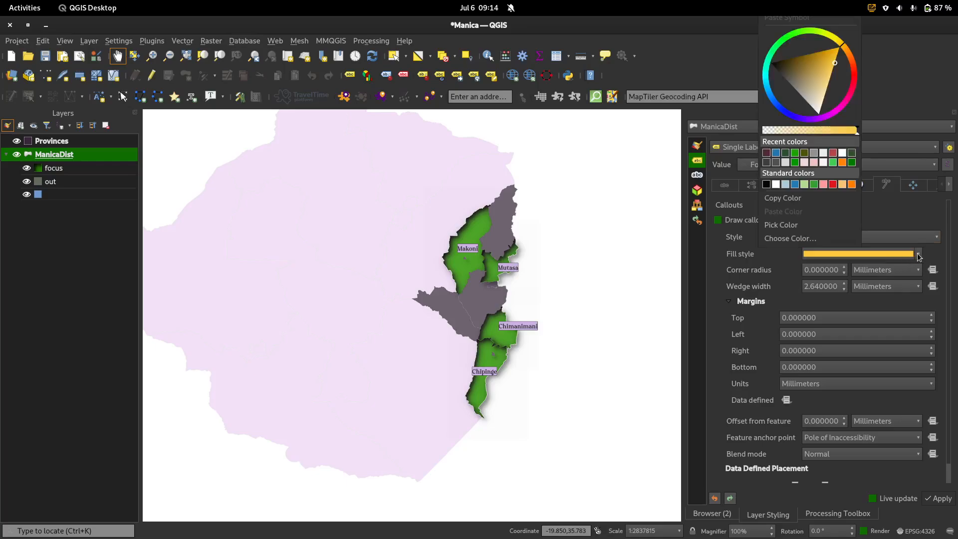
left_click(785, 197)
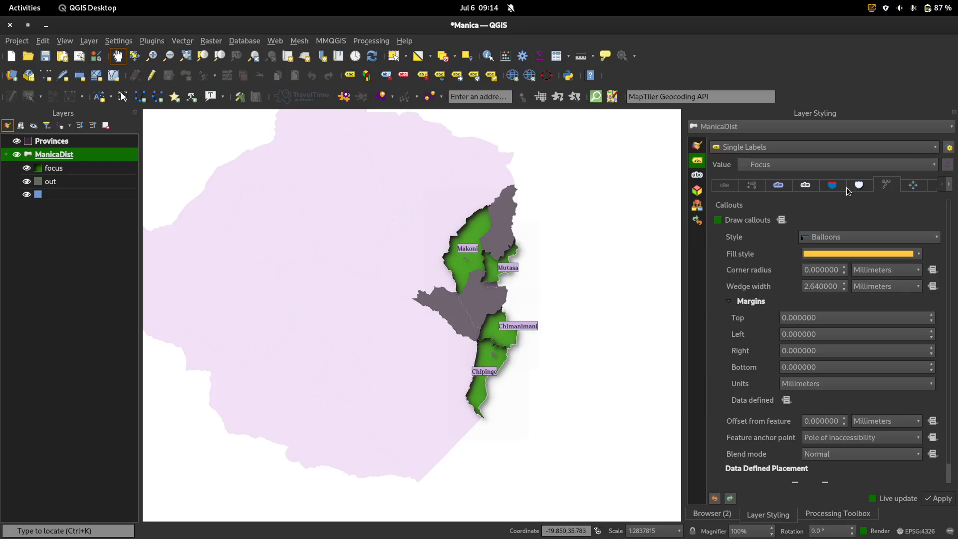
Step: Open the fill symbol settings of the district labels' background and search the symbol library for "Dansk"
left_click(838, 189)
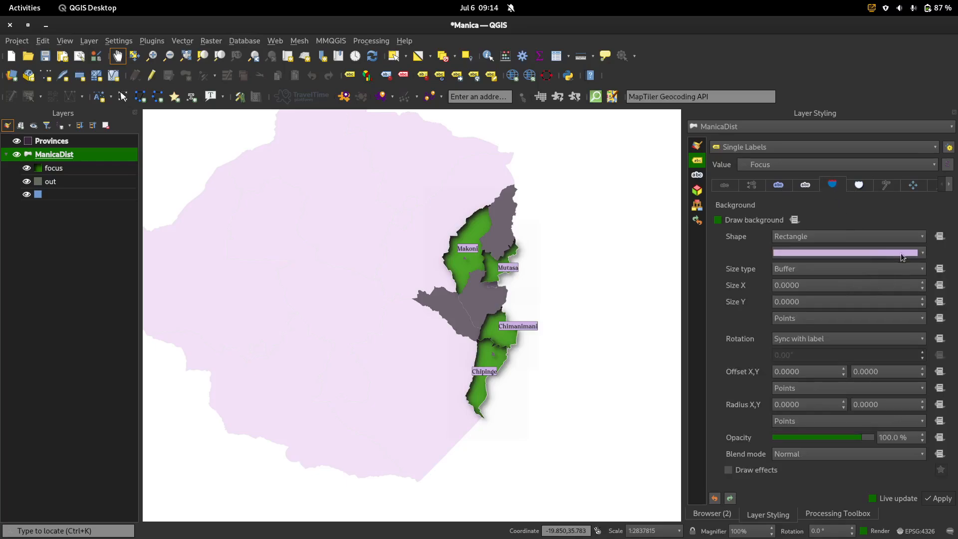
left_click(923, 254)
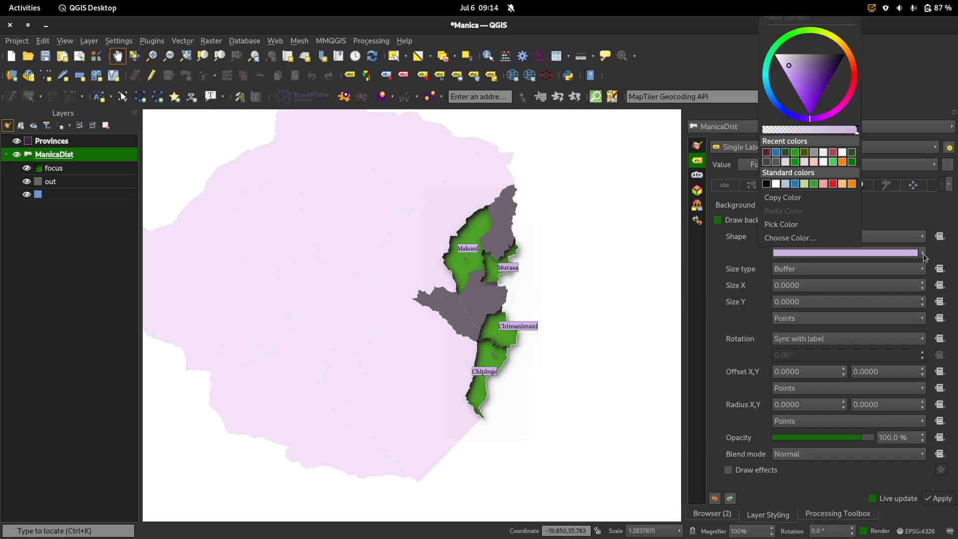
left_click(893, 257)
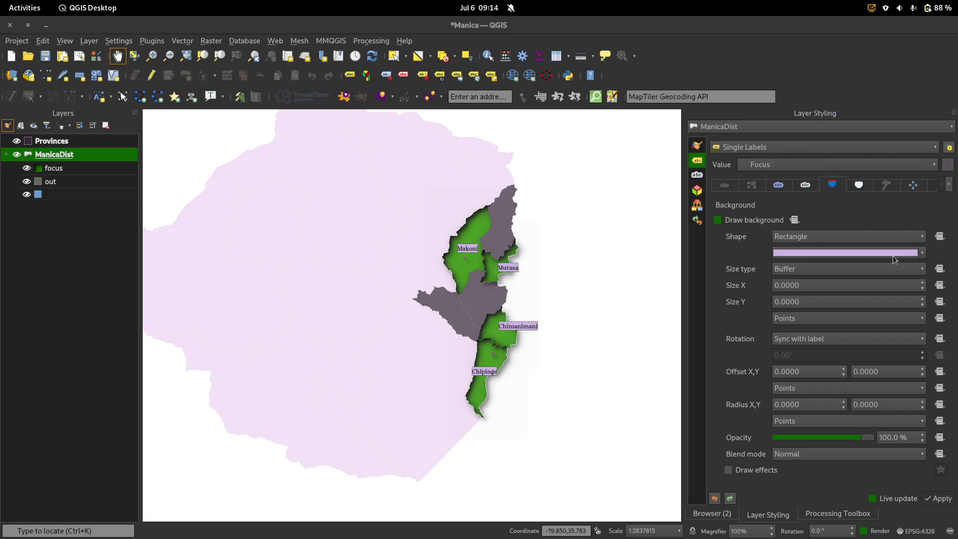
left_click(893, 255)
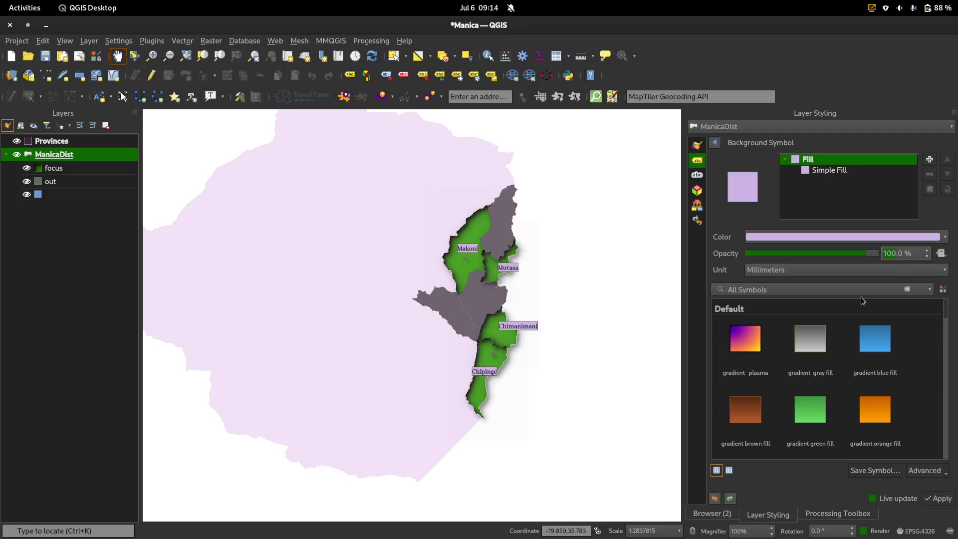
left_click(847, 294)
type("Dansk")
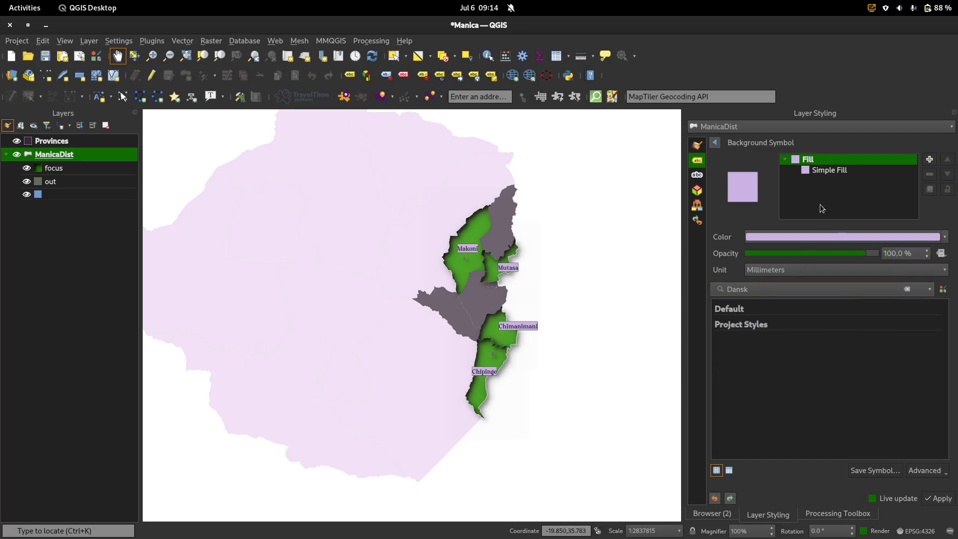
Step: Set the fill color of the label background's Simple Fill to the purple #b896da
left_click(806, 170)
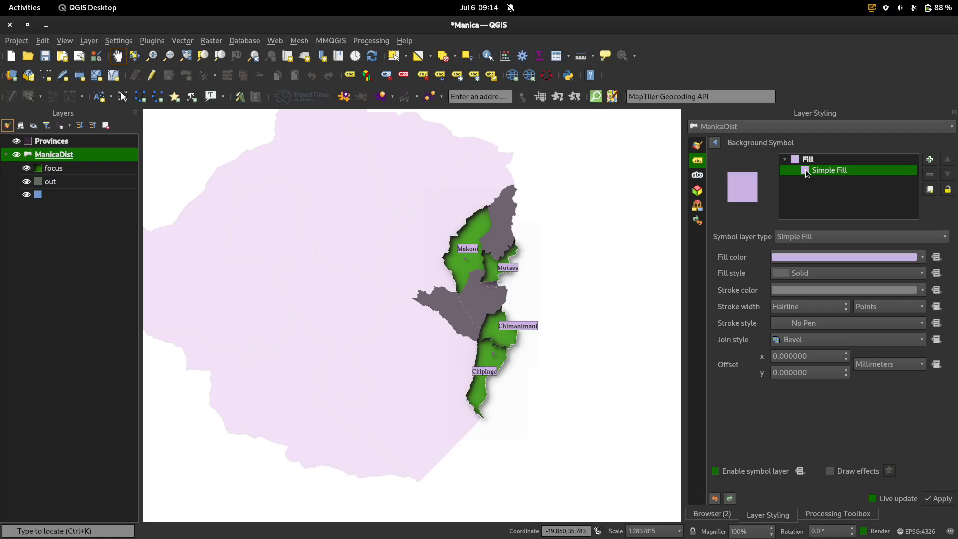
left_click(850, 258)
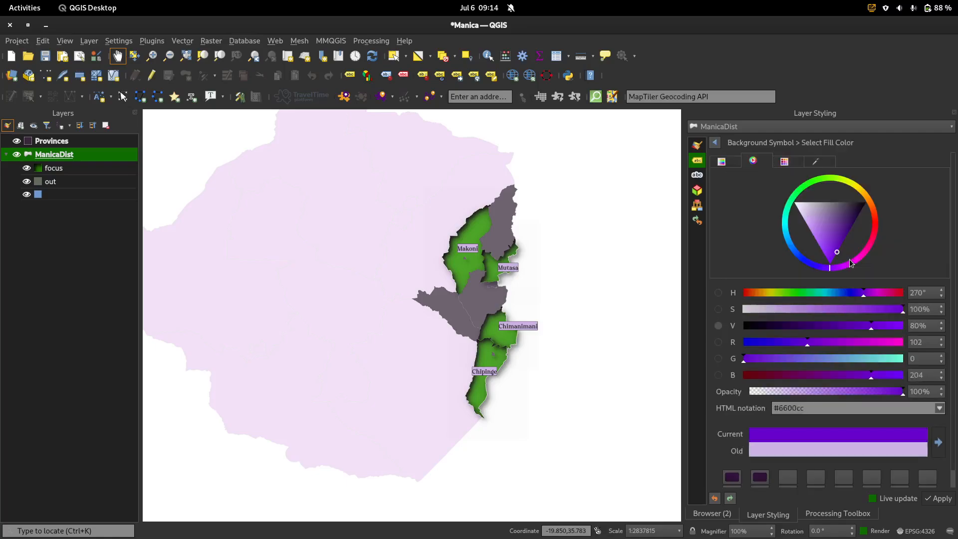
left_click(824, 211)
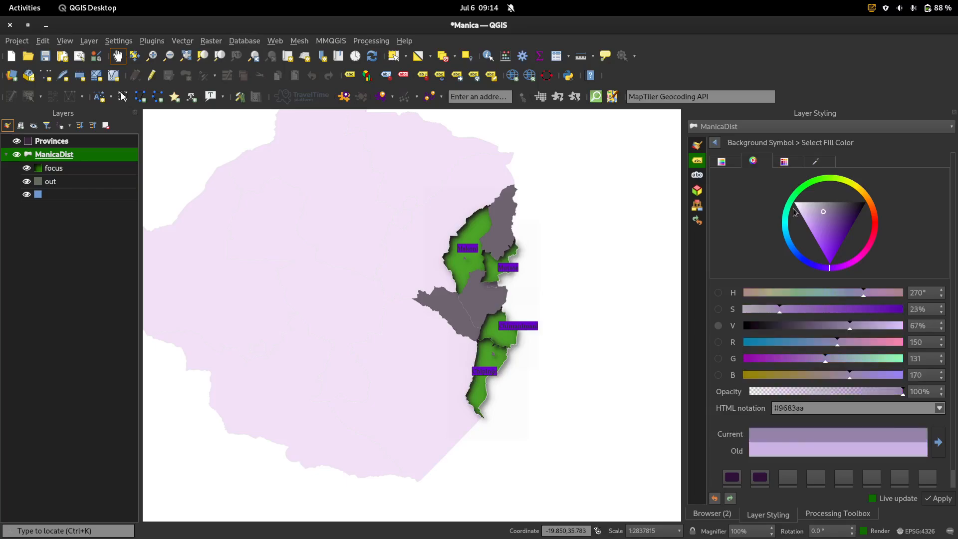
left_click(805, 203)
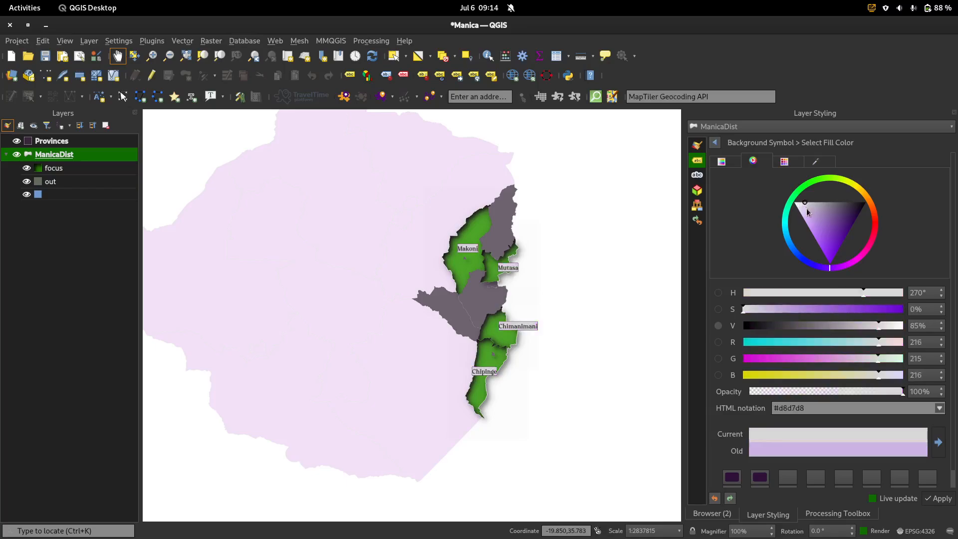
left_click(813, 217)
left_click(814, 227)
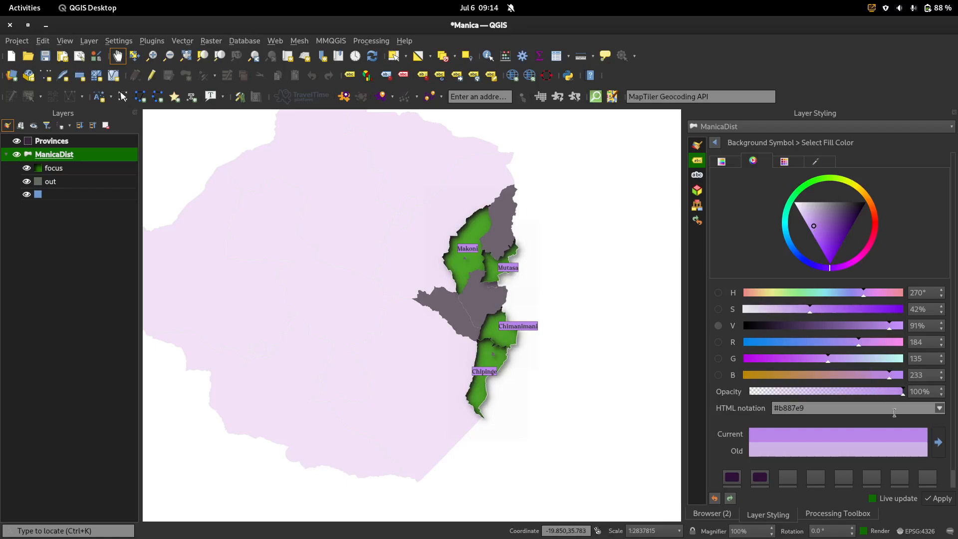
left_click(814, 220)
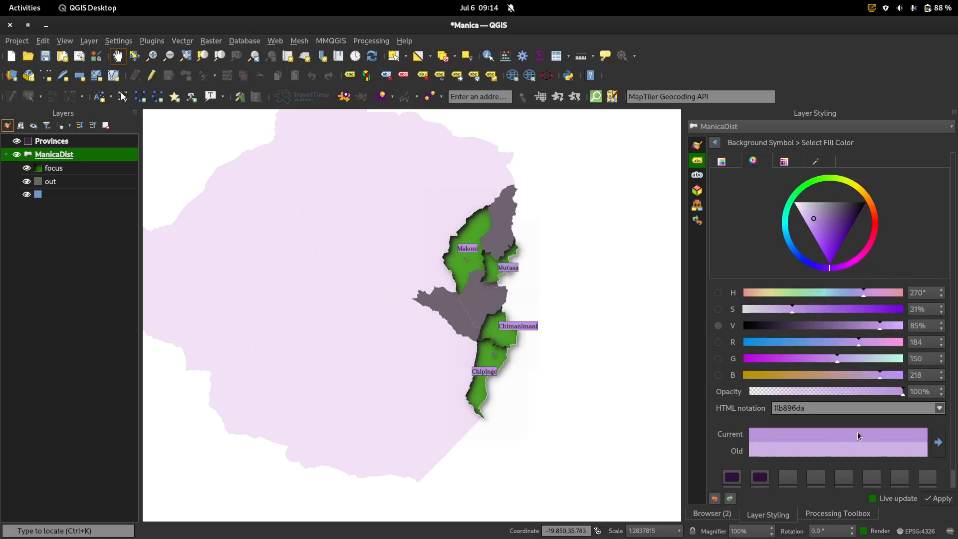
Step: Copy the HTML notation #b896da of the background fill color and return to the label background settings
left_click_drag(815, 407, 759, 407)
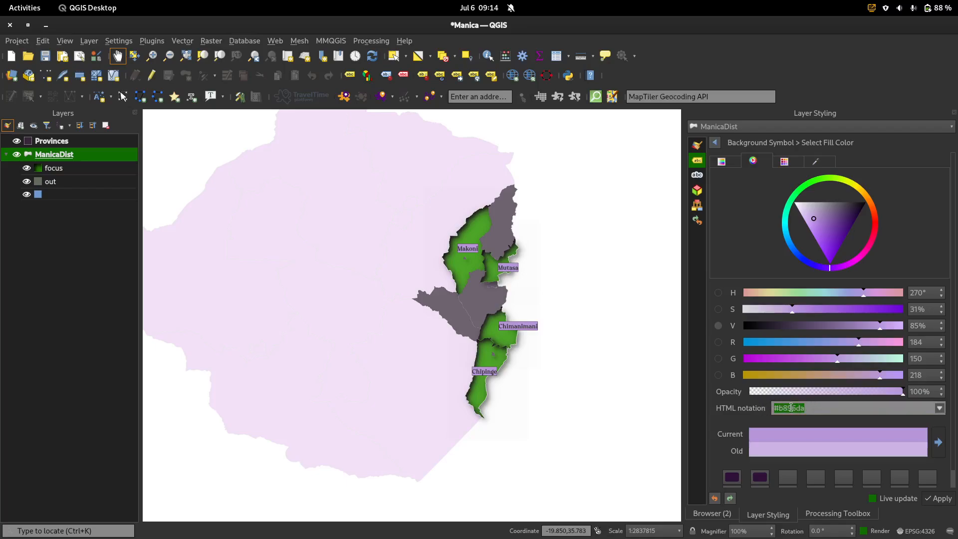
right_click(794, 412)
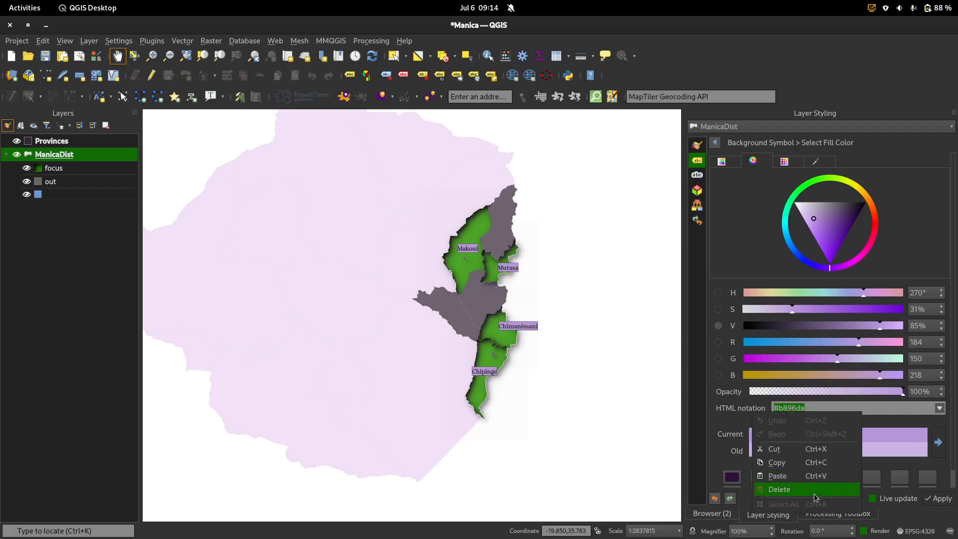
left_click(780, 461)
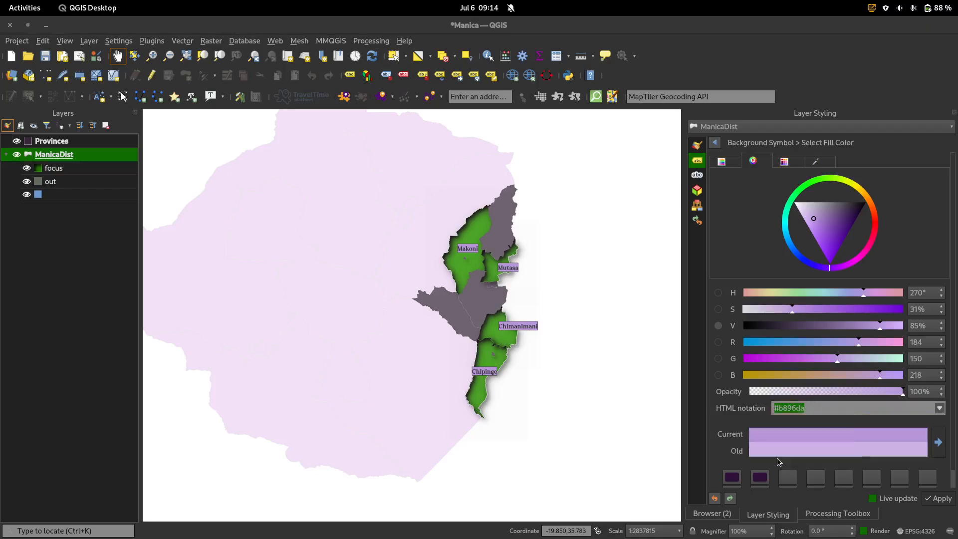
left_click(714, 144)
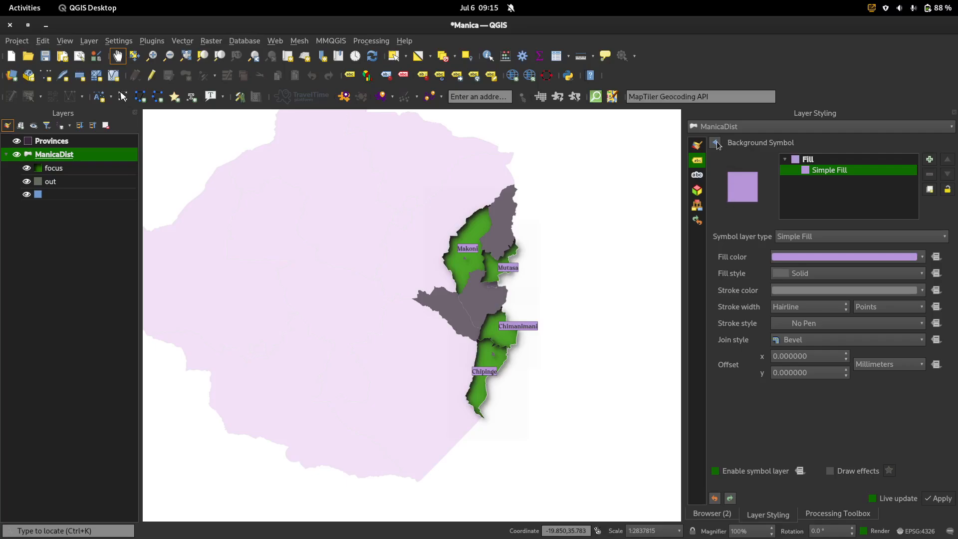
left_click(715, 143)
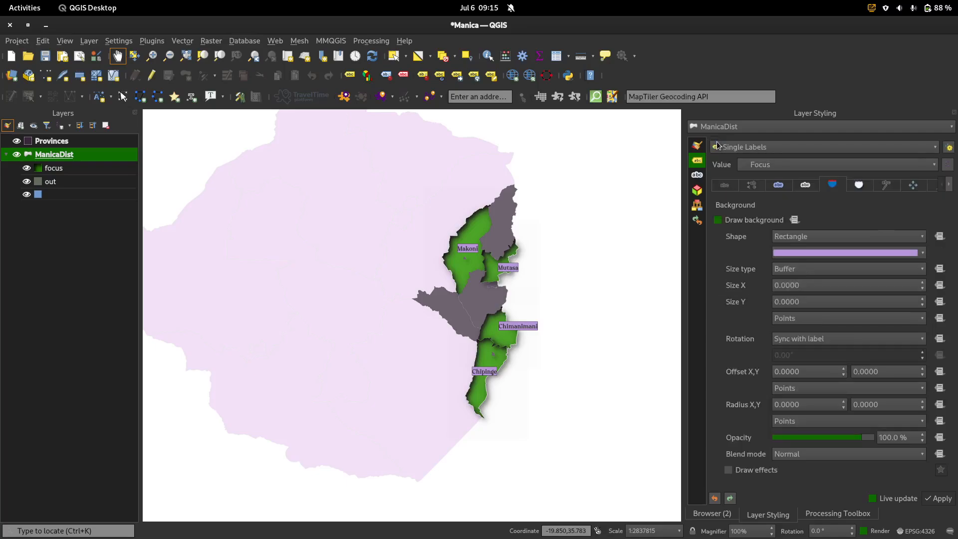
Step: Paste the copied purple as the fill color of the balloon callouts
left_click(888, 184)
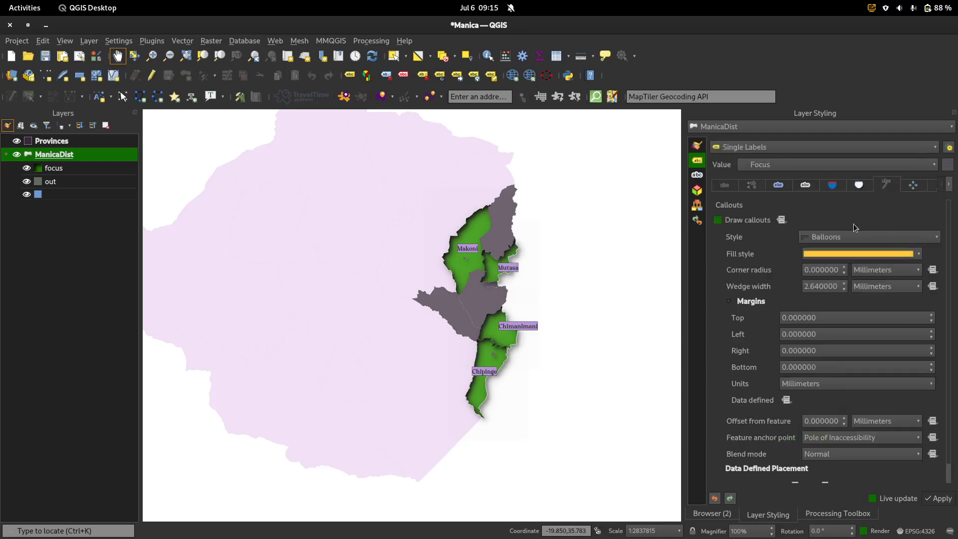
left_click(921, 255)
left_click(920, 255)
left_click(920, 255)
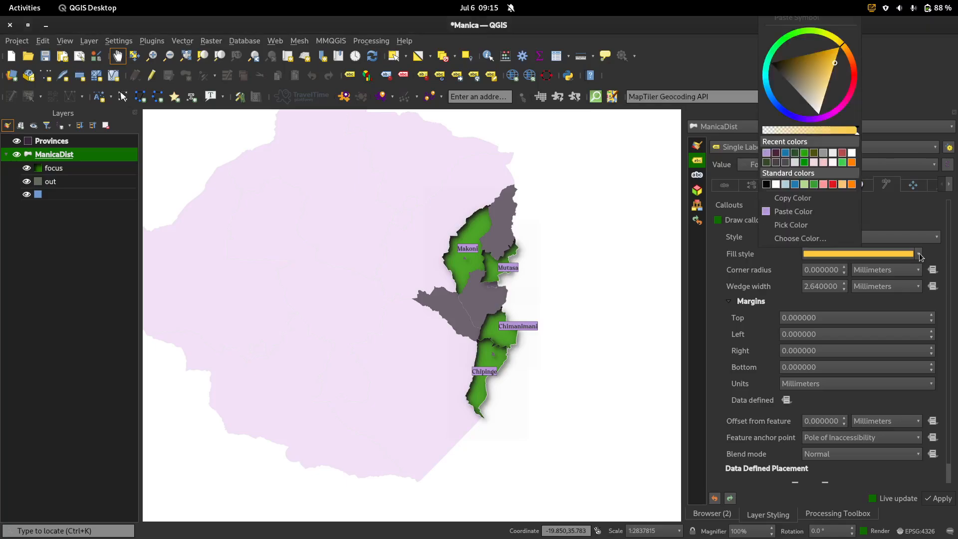
left_click(781, 216)
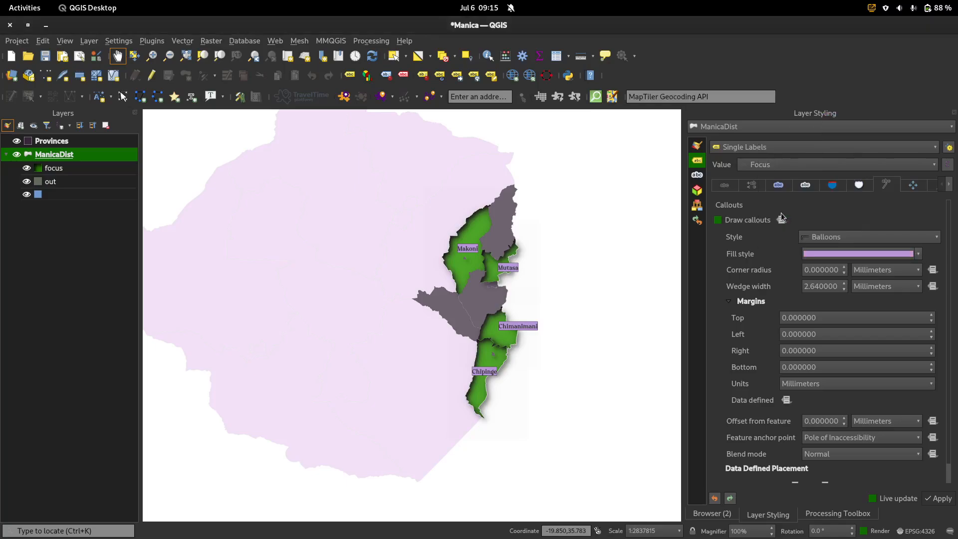
Step: Move the Mutasa label east of its district, using fid as the primary key for the auxiliary storage
left_click(460, 76)
left_click(509, 270)
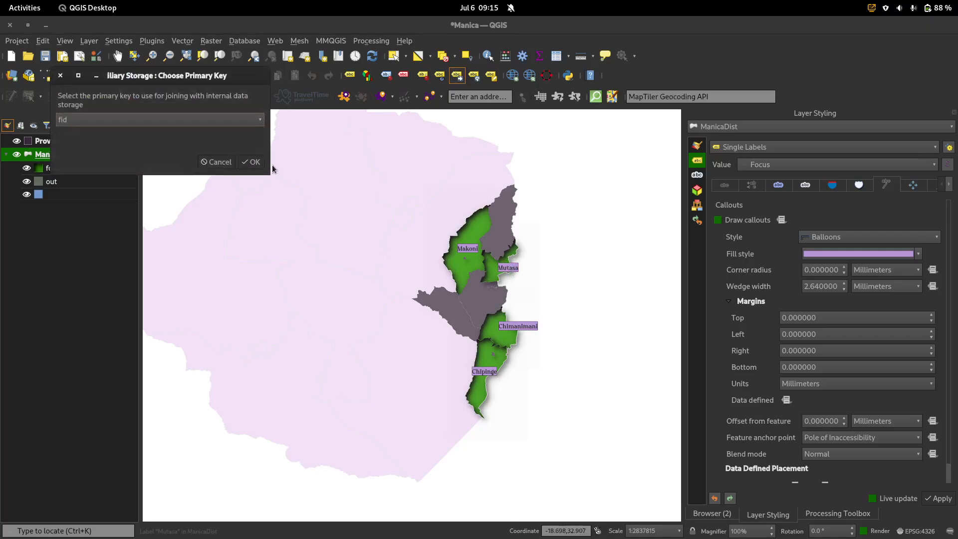
left_click(251, 161)
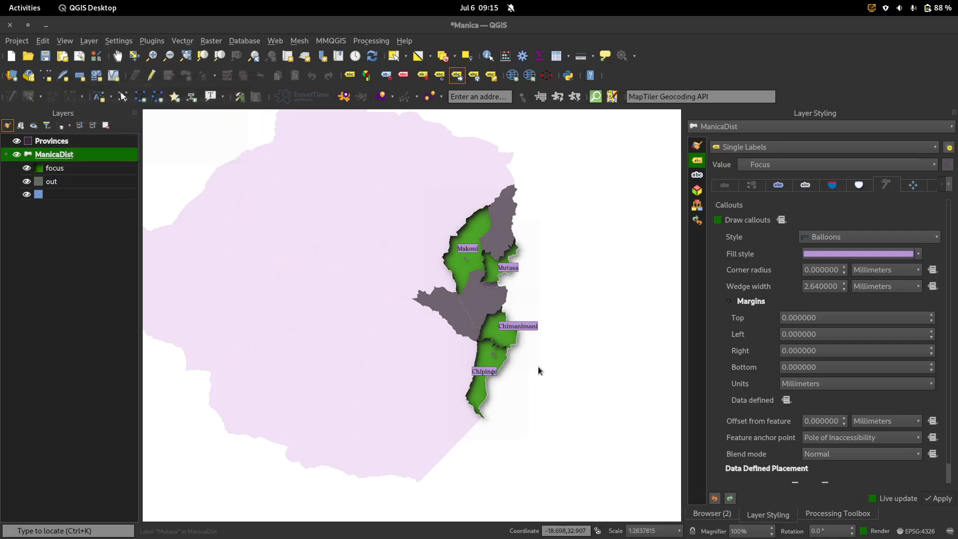
left_click(512, 267)
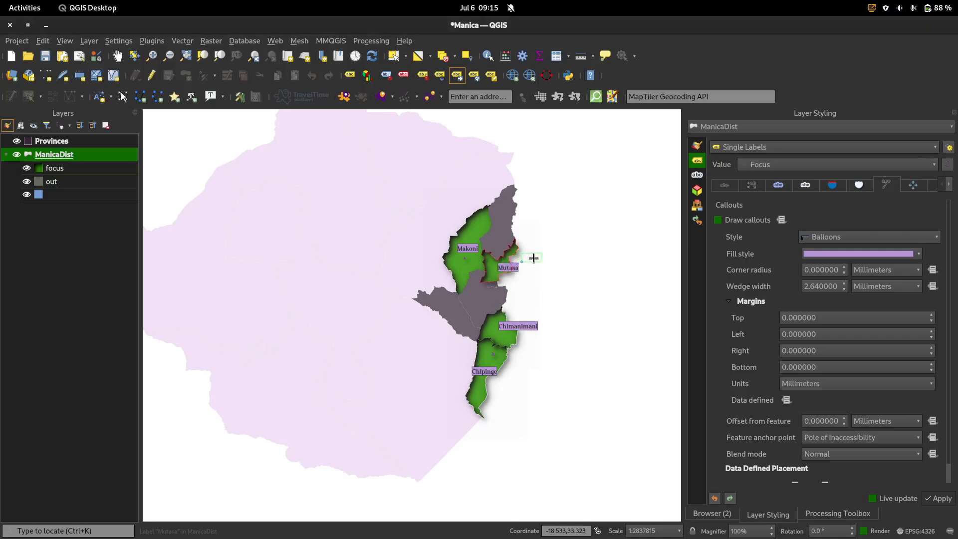
left_click(532, 259)
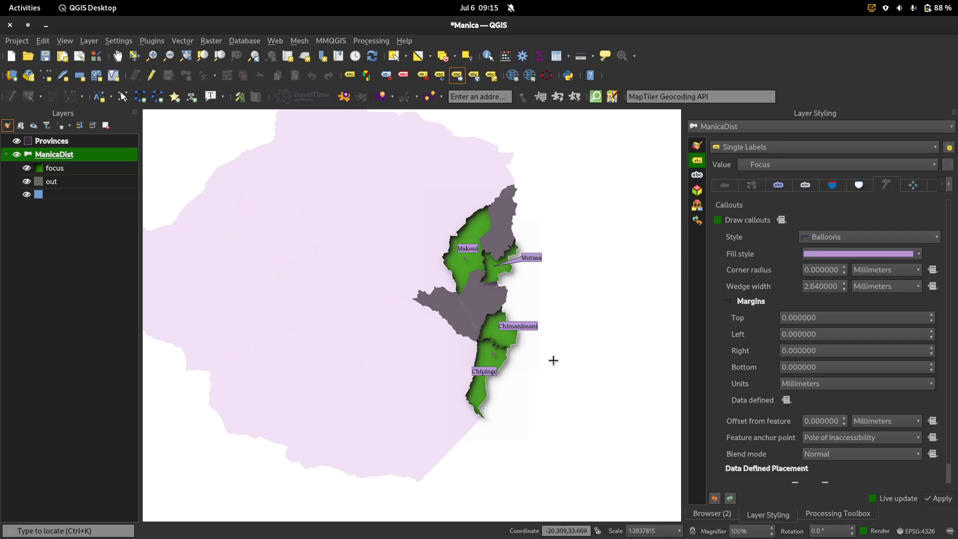
Step: Move the Makoni label outside its district to the northwest, over the pale province area
left_click(468, 249)
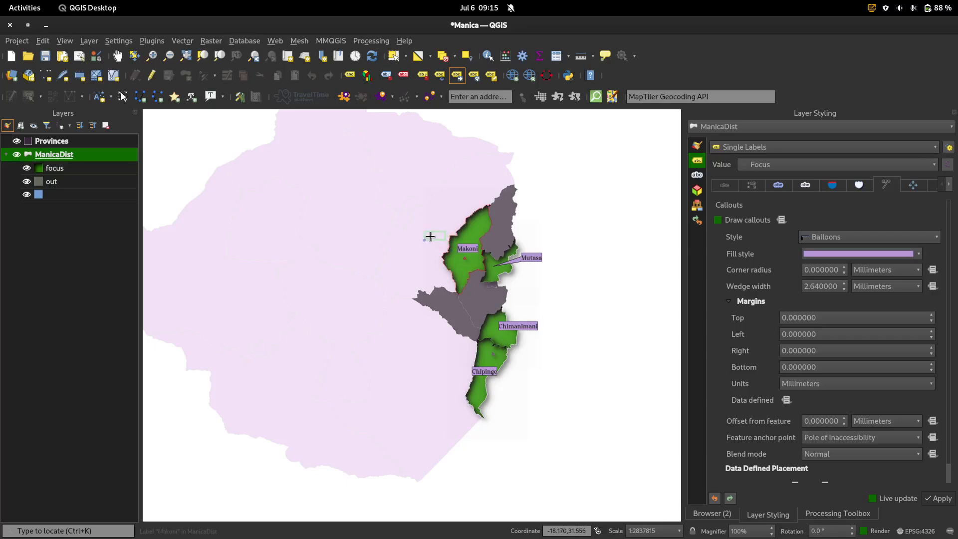
left_click(431, 236)
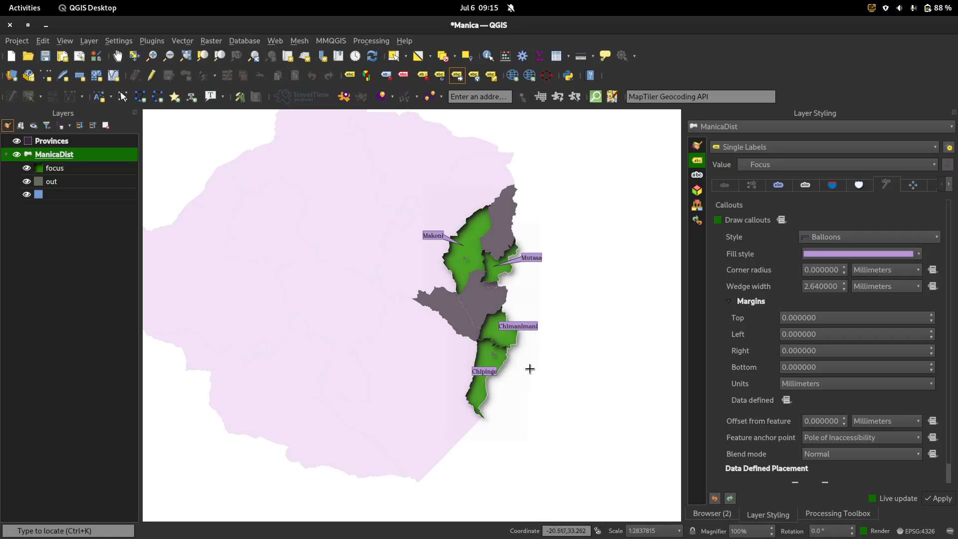
left_click(430, 234)
left_click(426, 230)
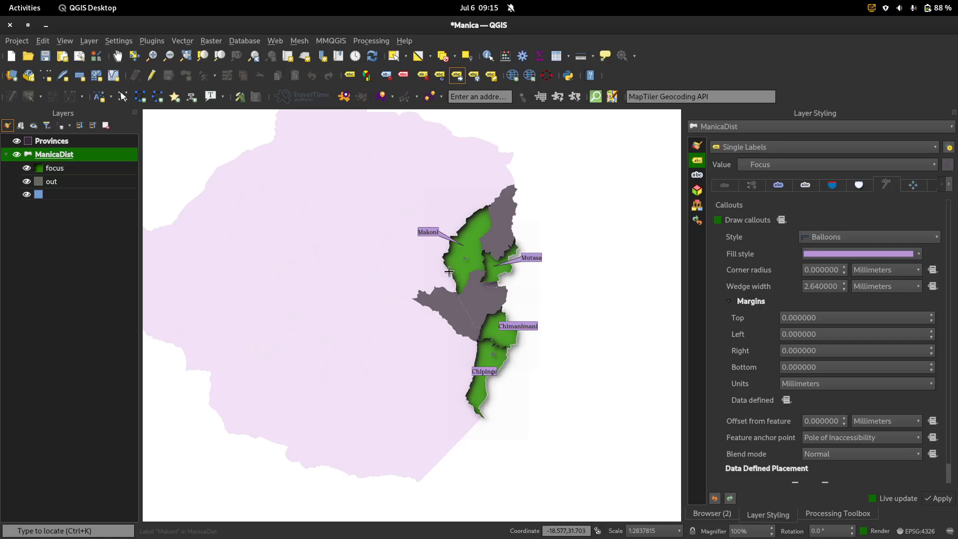
Step: Move the Chimanimani label east of its district and the Chipinge label west of its district
scroll(538, 314, "up", 2)
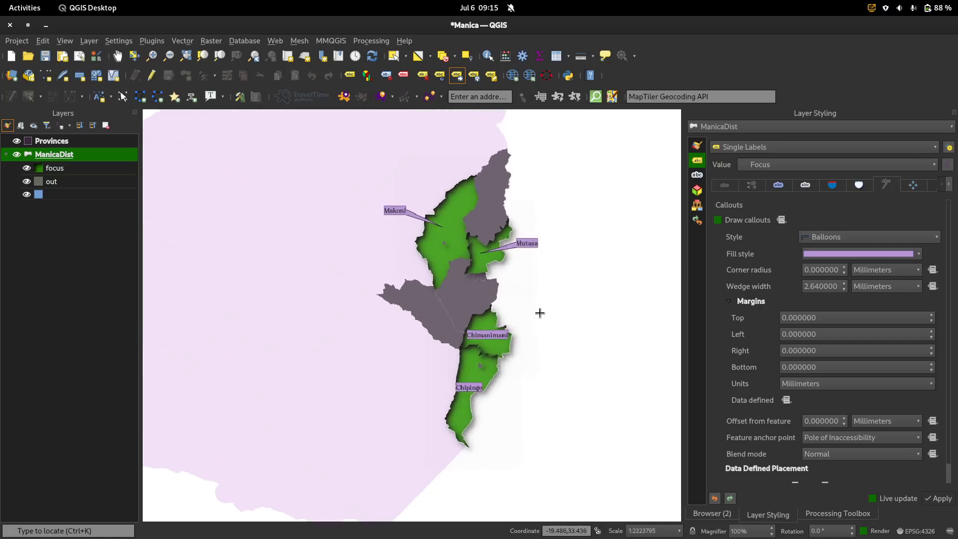
scroll(540, 313, "up", 1)
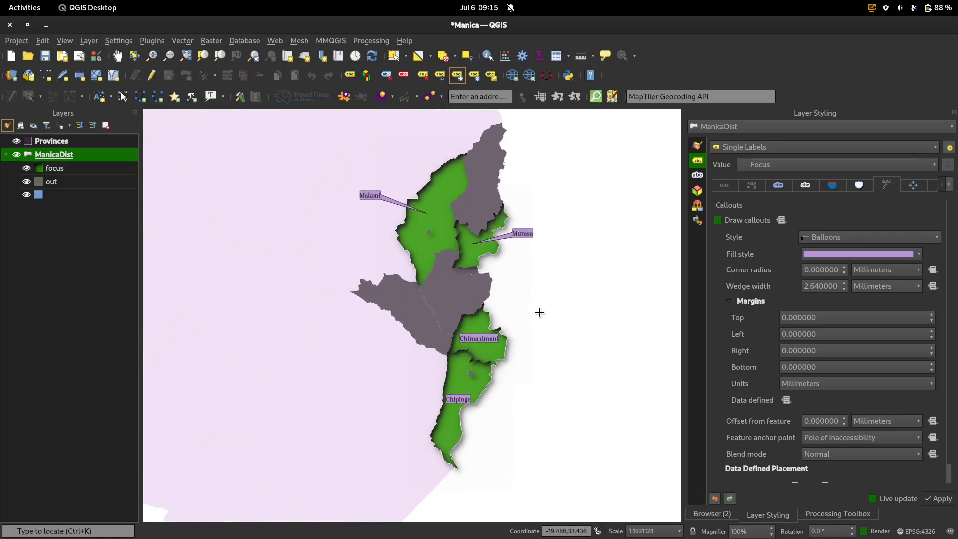
scroll(540, 313, "up", 1)
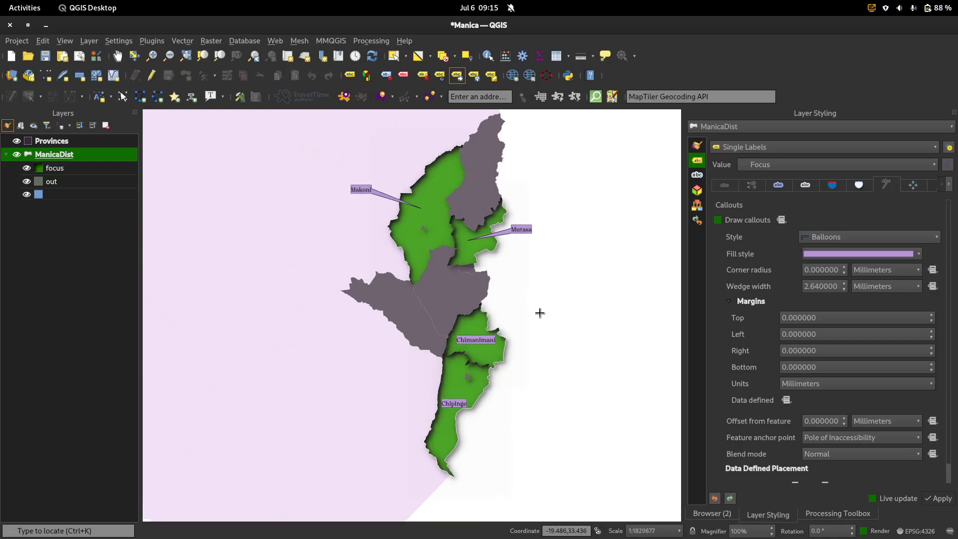
left_click(472, 340)
left_click(534, 319)
left_click(454, 403)
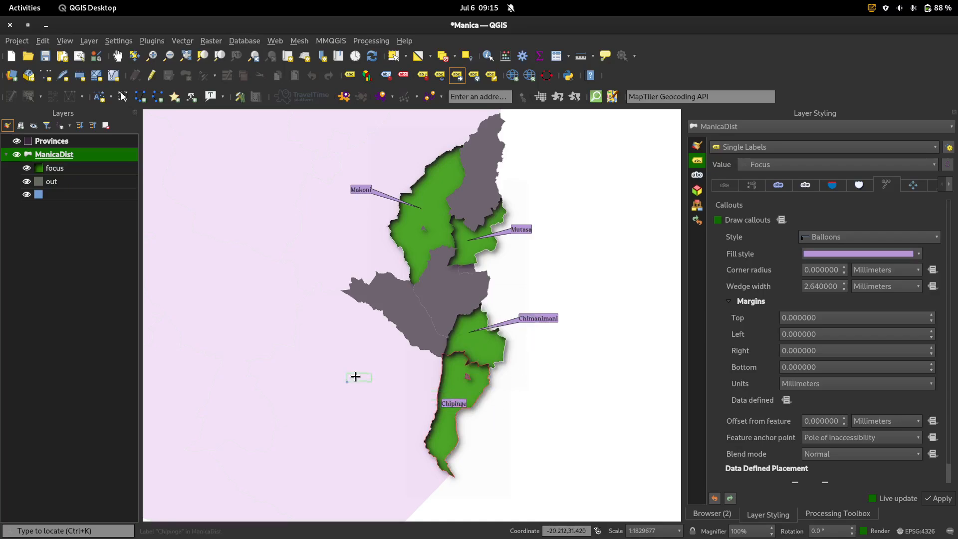
left_click(384, 384)
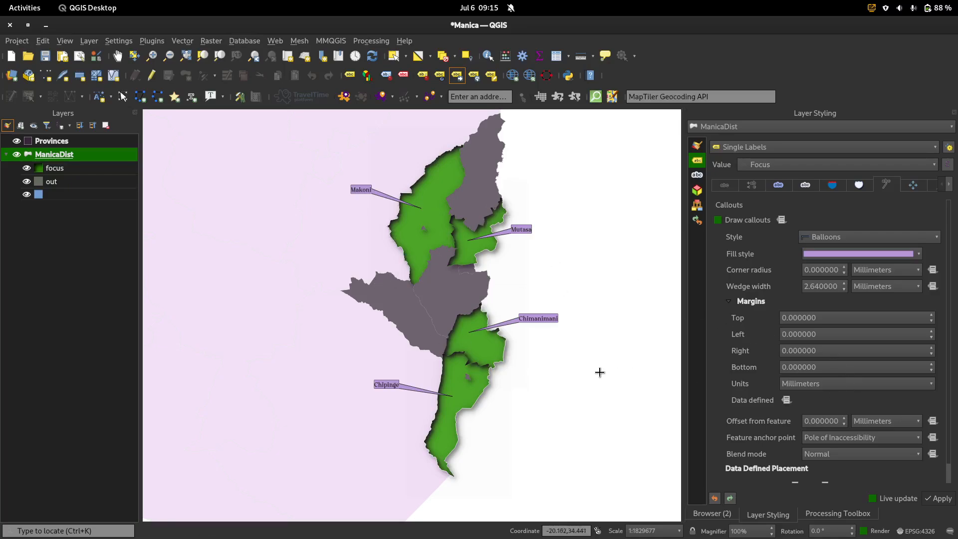
mouse_move(458, 396)
Step: Set the label background's opacity to 97% and its shape to Ellipse
left_click(842, 186)
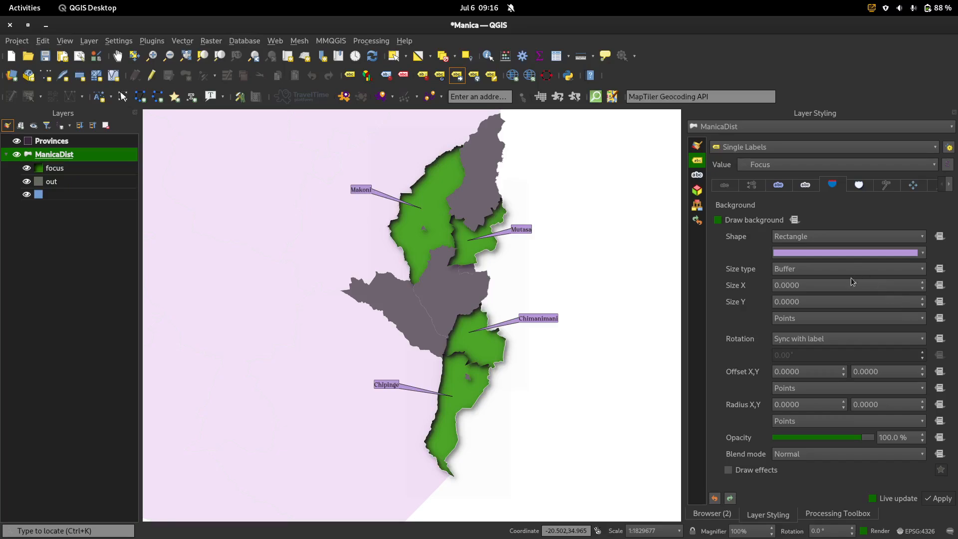
scroll(776, 440, "down", 1)
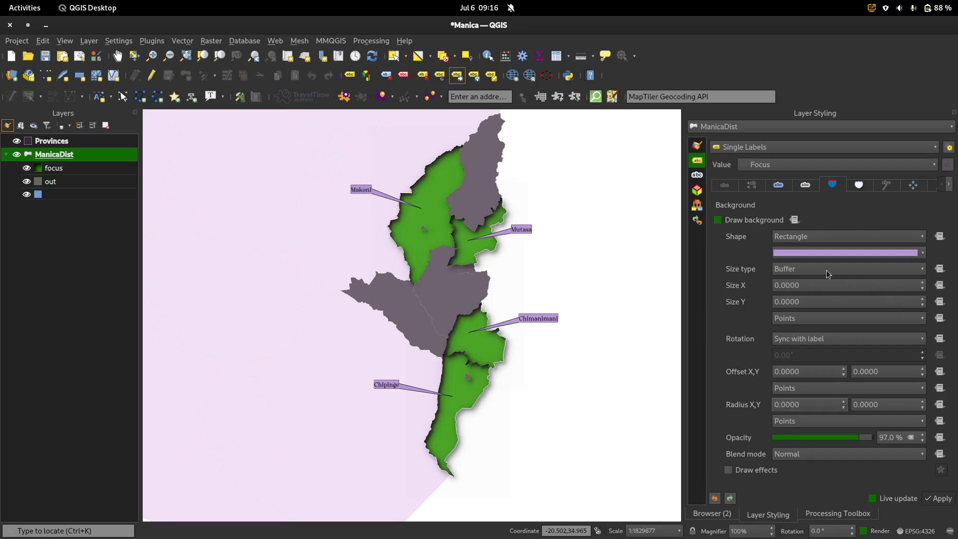
left_click(861, 238)
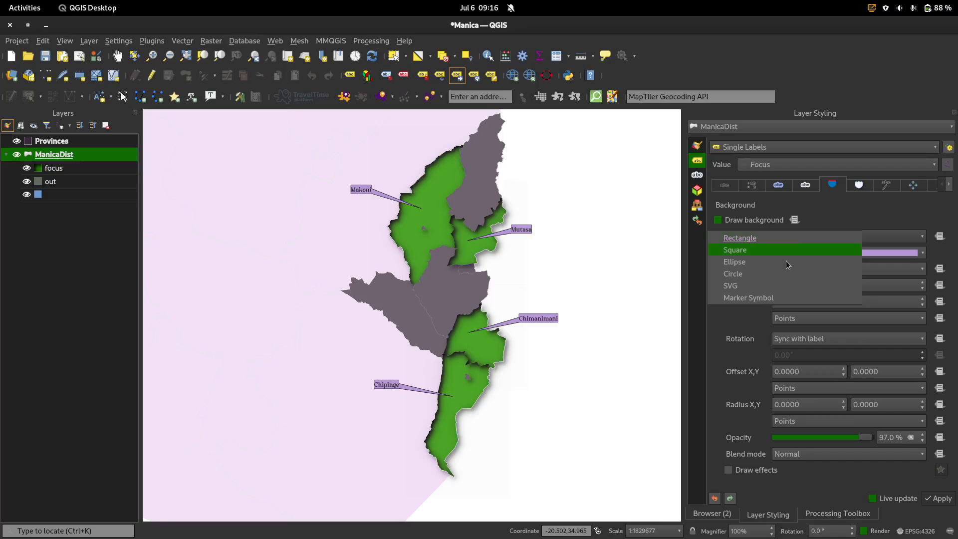
left_click(745, 262)
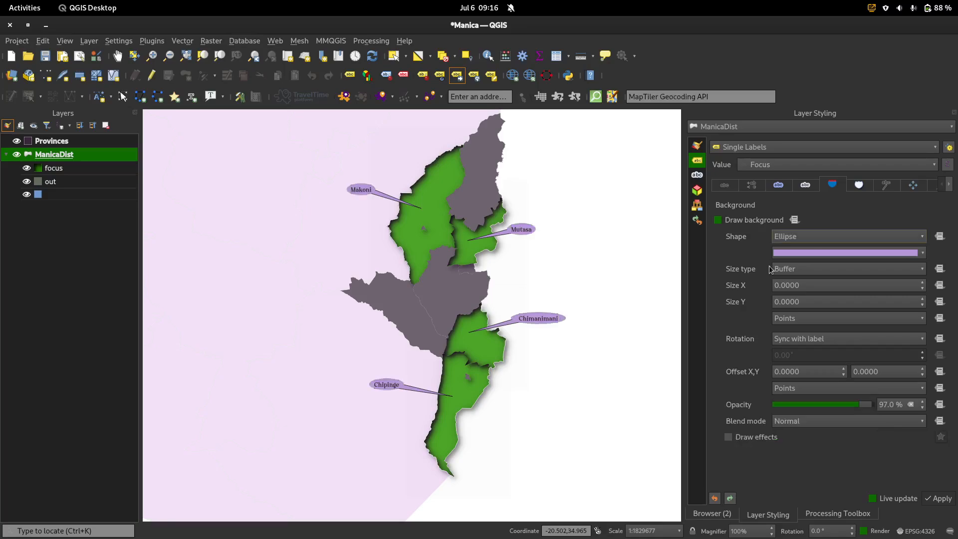
Step: Remove the outline from the label callout balloons by setting their simple fill's stroke style to No Pen
left_click(888, 185)
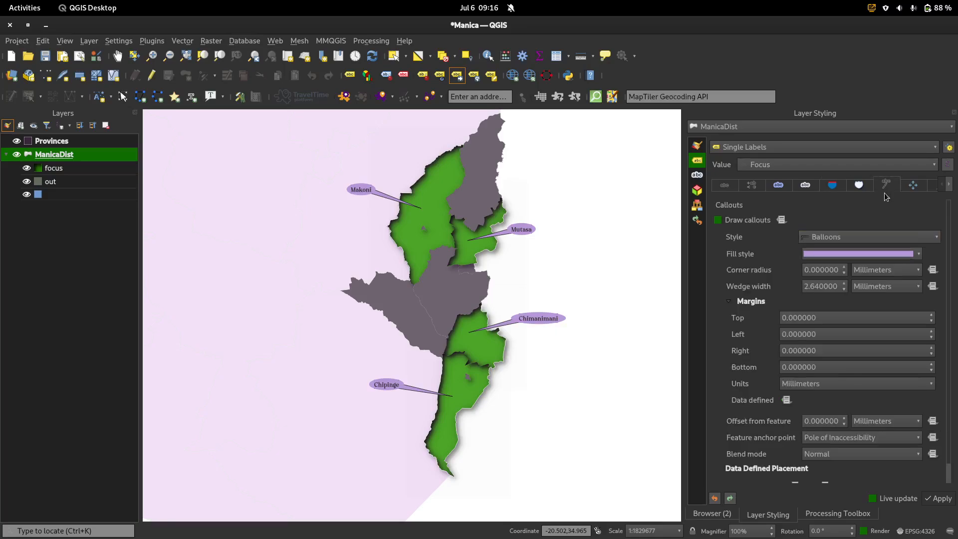
left_click(842, 252)
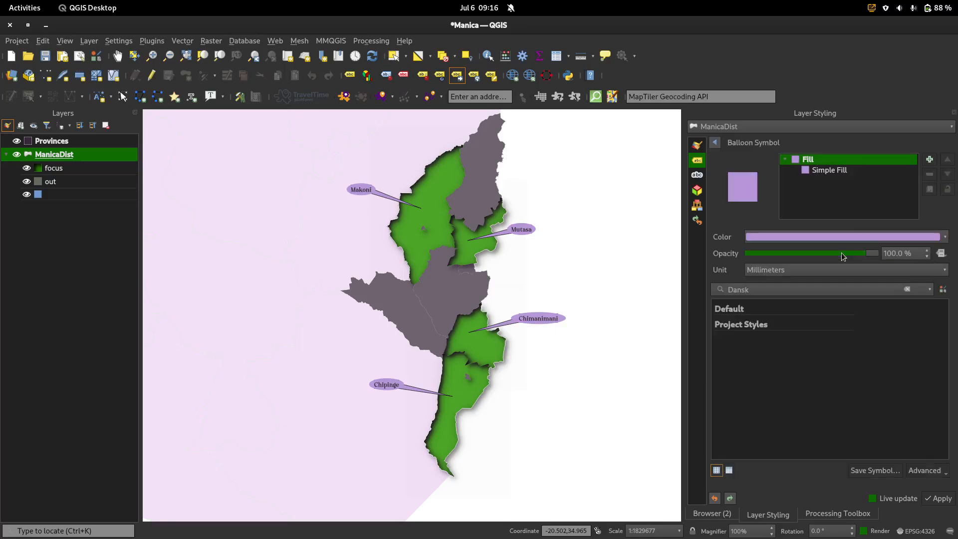
left_click(819, 170)
left_click(892, 325)
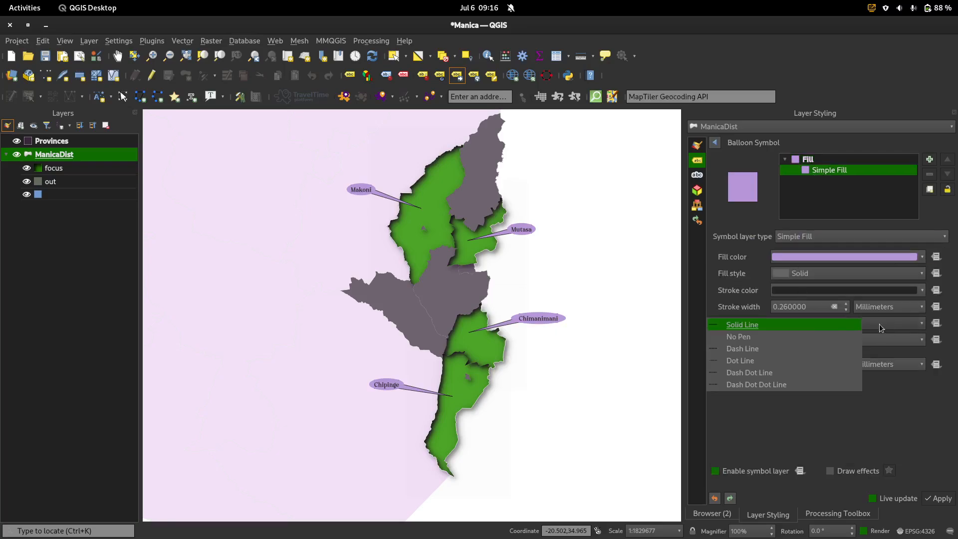
left_click(740, 338)
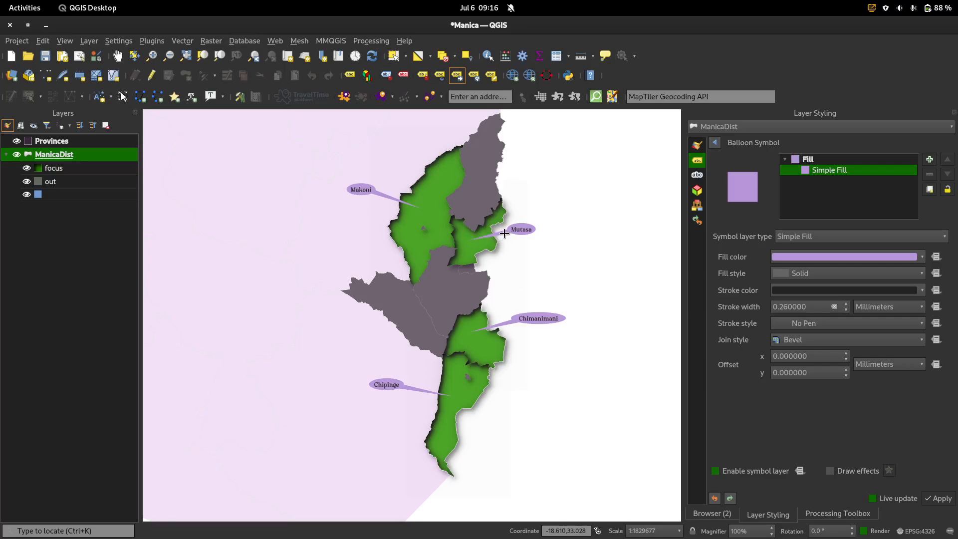
Step: Move the Mutasa callout's pointer tip from inside the district to the district's eastern edge
left_click(468, 241)
left_click(493, 238)
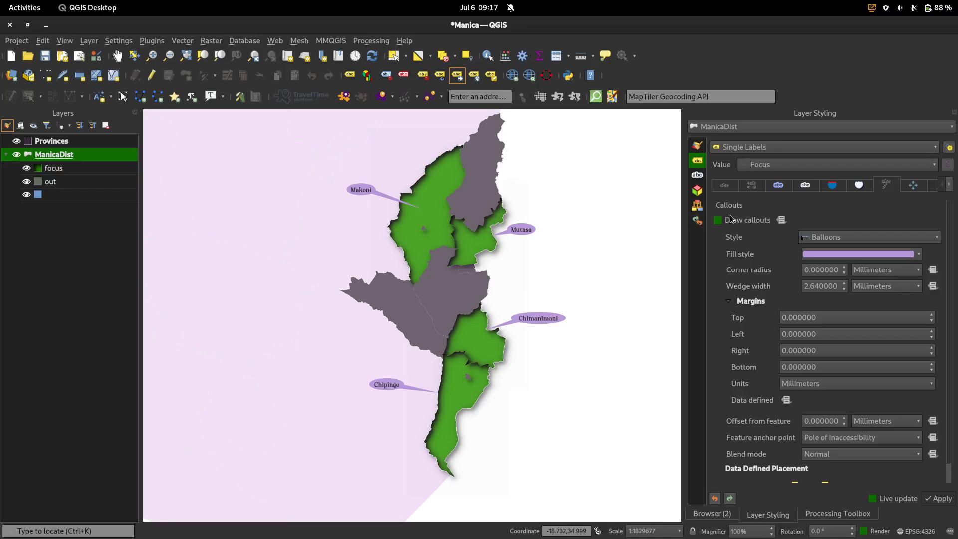
Step: Try several darker and lighter purple fill colors on the callout balloons, ending on a muted grey
left_click(919, 255)
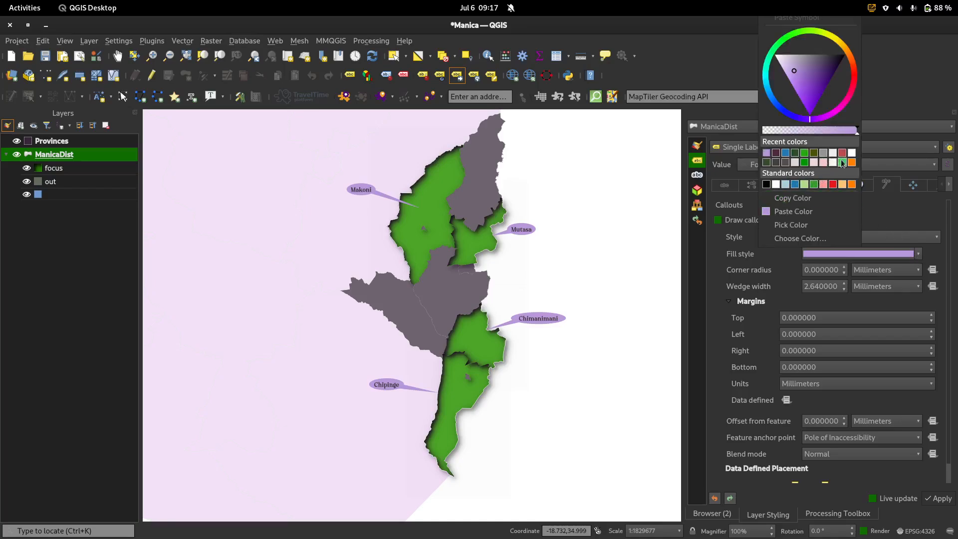
left_click(804, 62)
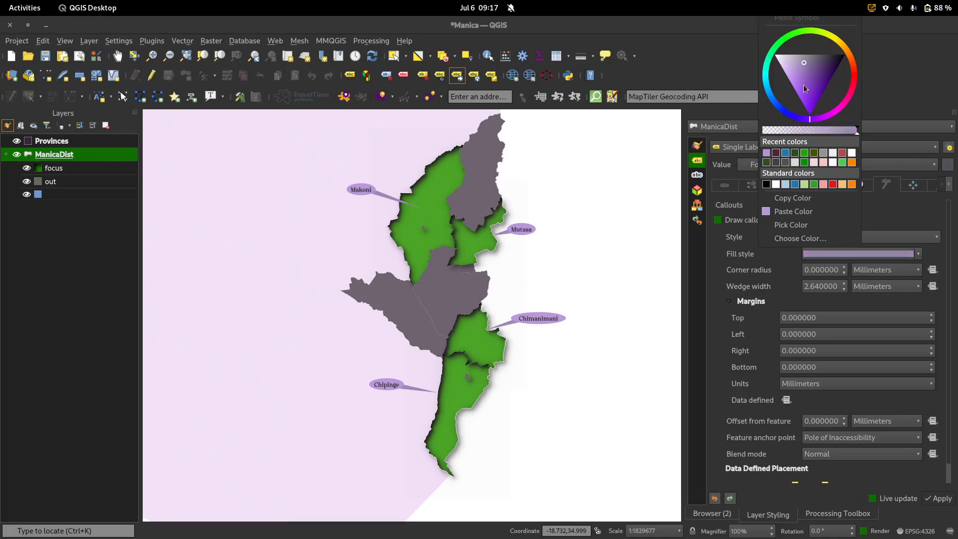
left_click(795, 77)
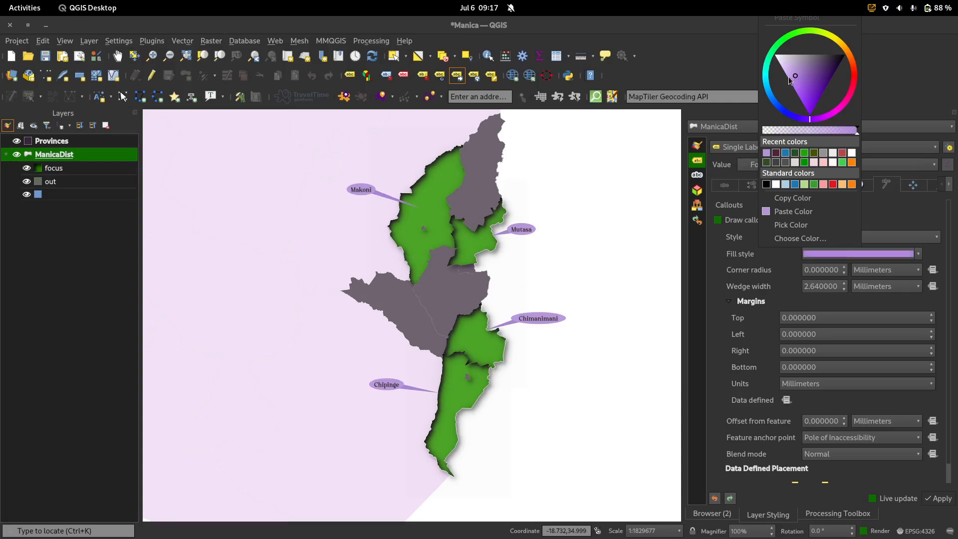
left_click(793, 82)
left_click(801, 95)
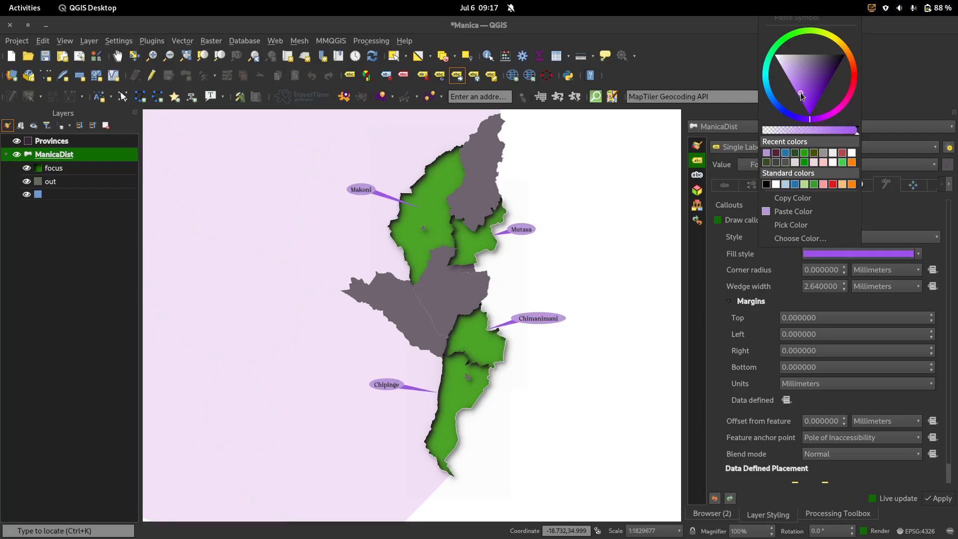
left_click(815, 64)
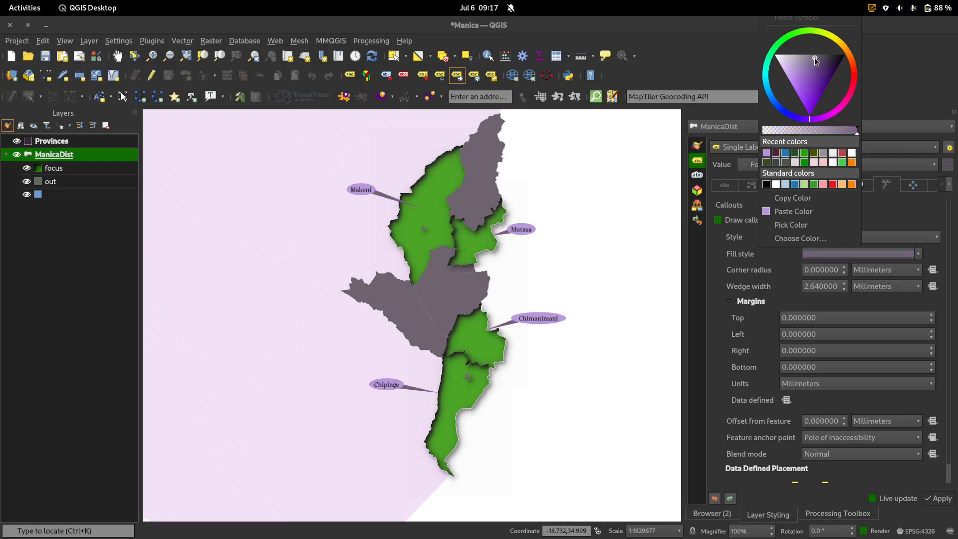
left_click(806, 57)
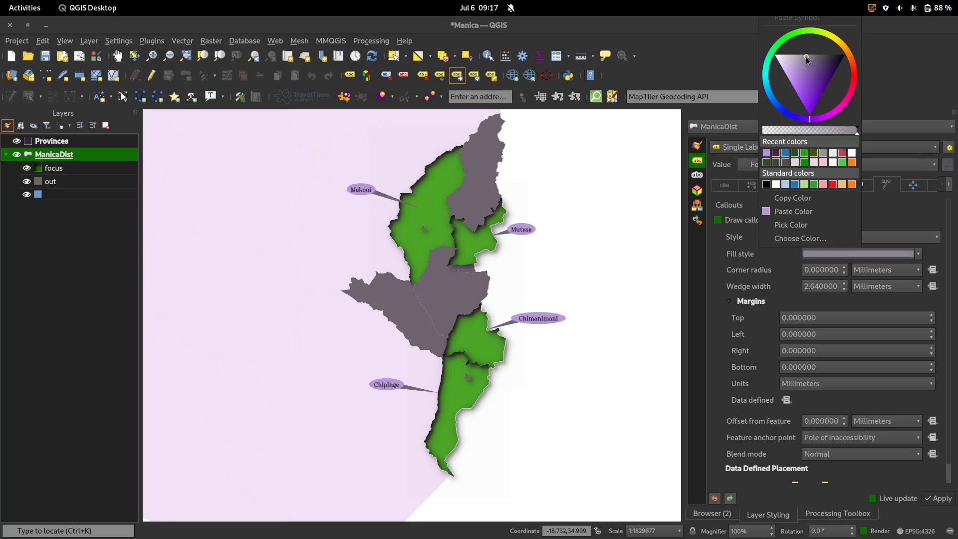
left_click(888, 305)
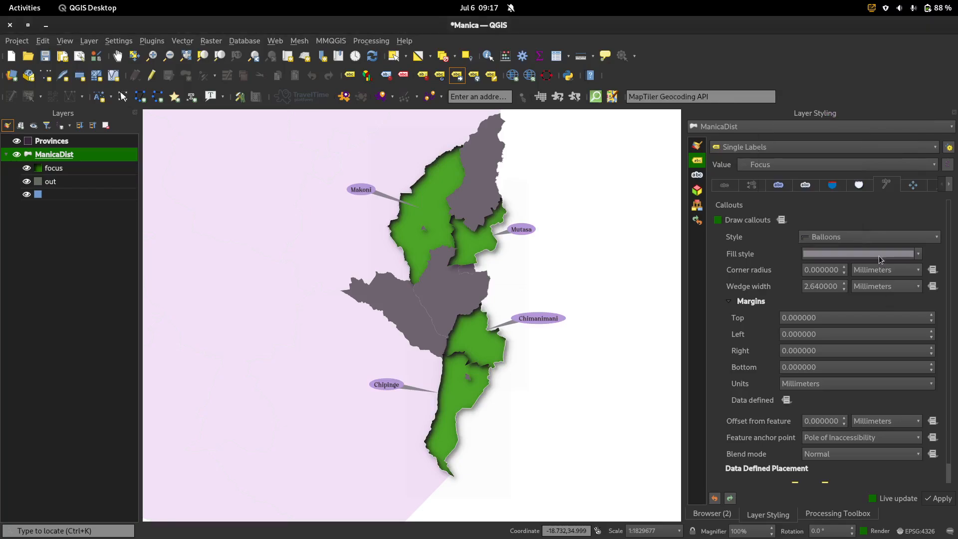
Step: Set the callout balloon's simple fill color to the muted grey #7f7a83 and copy its HTML notation
left_click(879, 256)
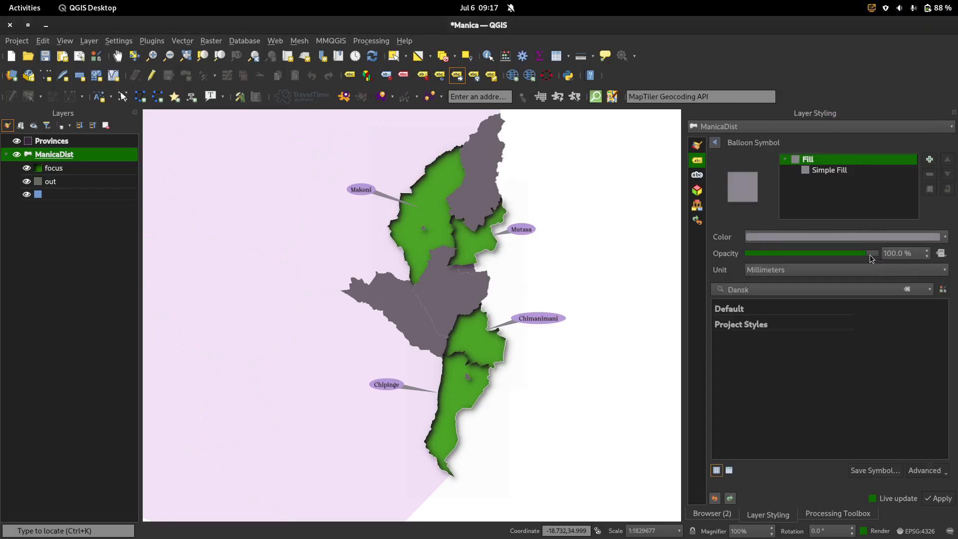
left_click(806, 173)
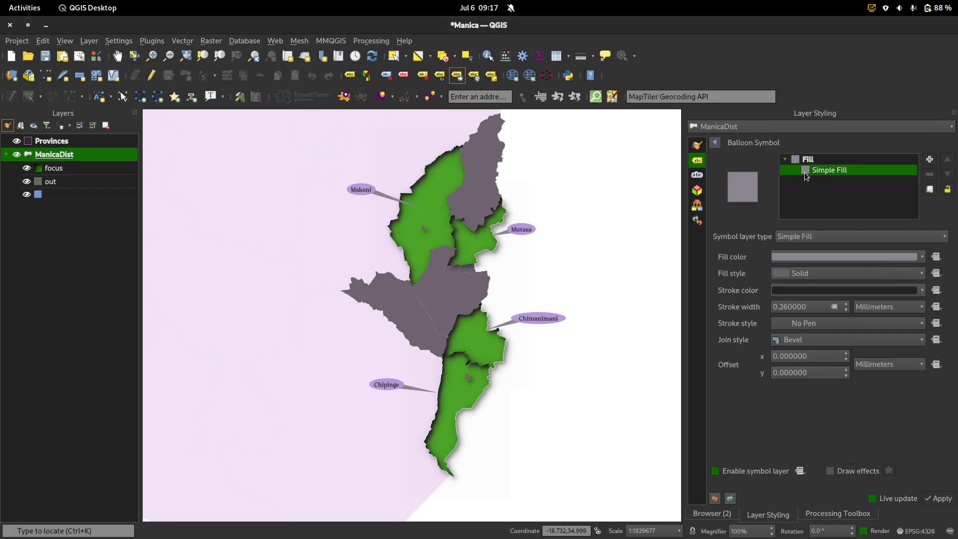
left_click(835, 259)
left_click(837, 261)
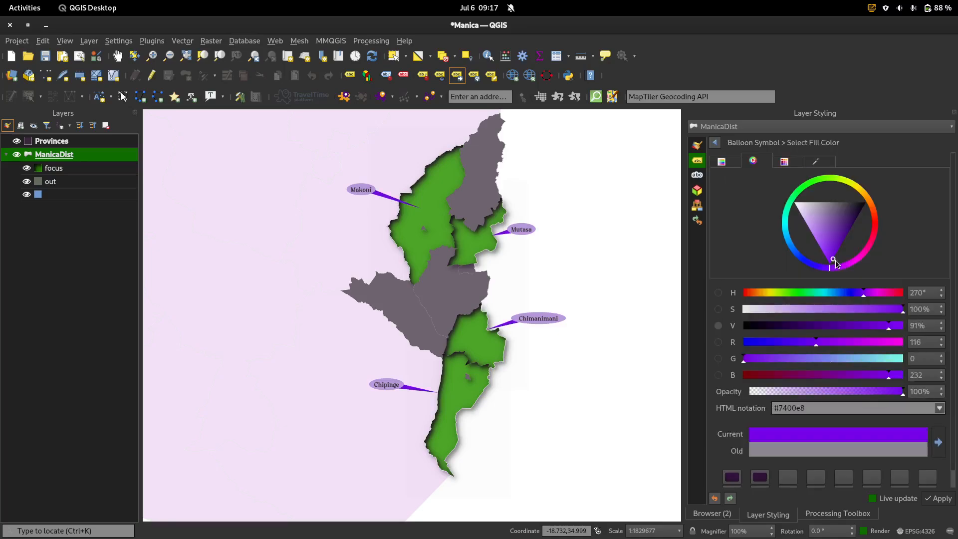
left_click(830, 204)
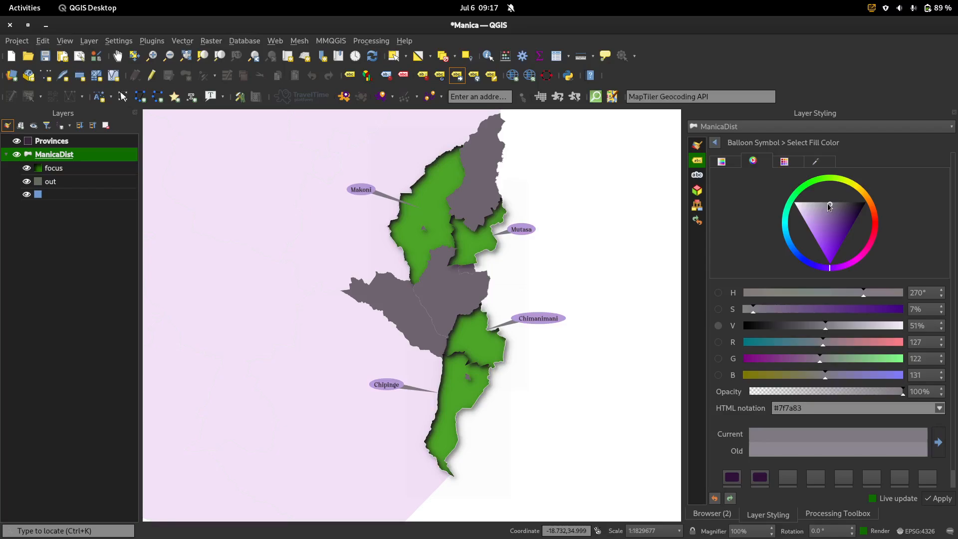
left_click_drag(809, 411, 768, 410)
right_click(785, 411)
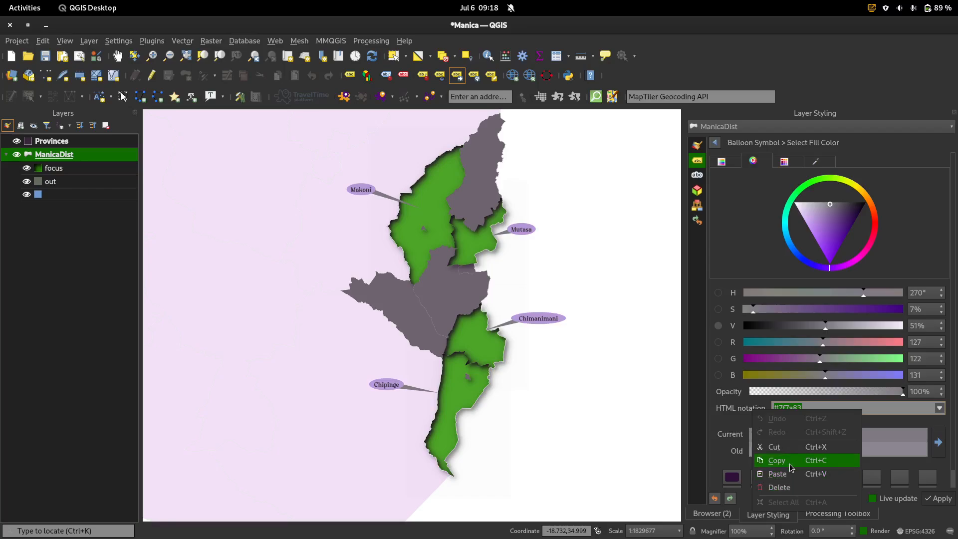
left_click(790, 465)
left_click(714, 144)
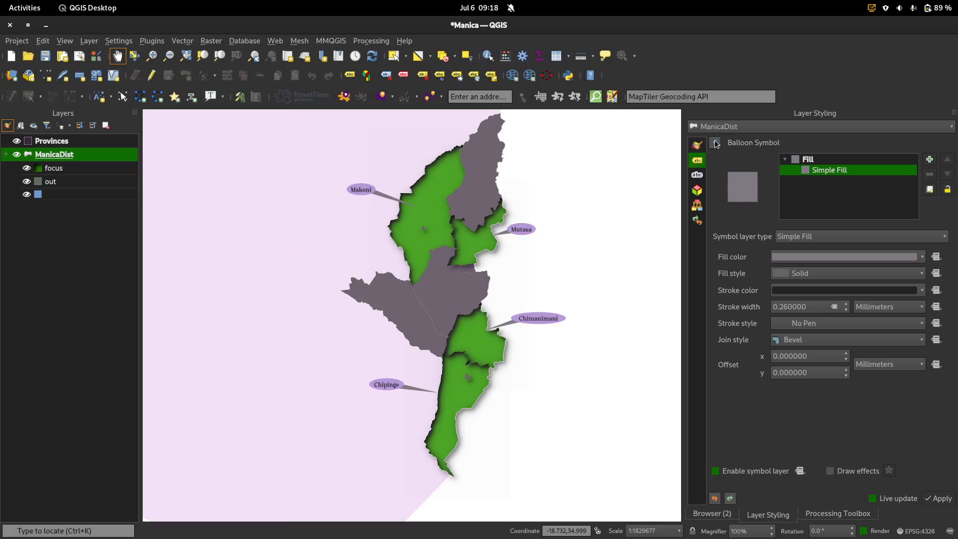
left_click(715, 145)
Step: Set the label background's simple fill color to the copied HTML notation #7f7a83
left_click(836, 188)
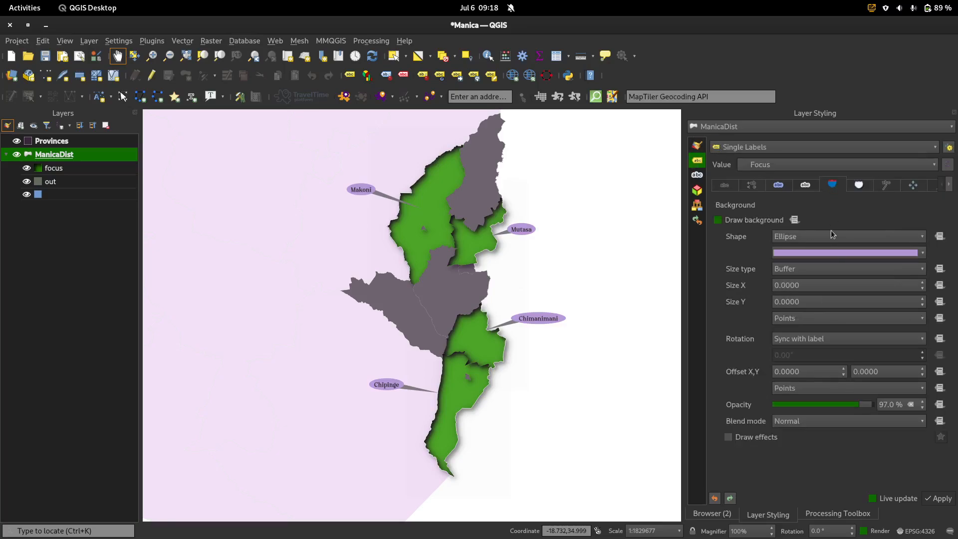
left_click(891, 253)
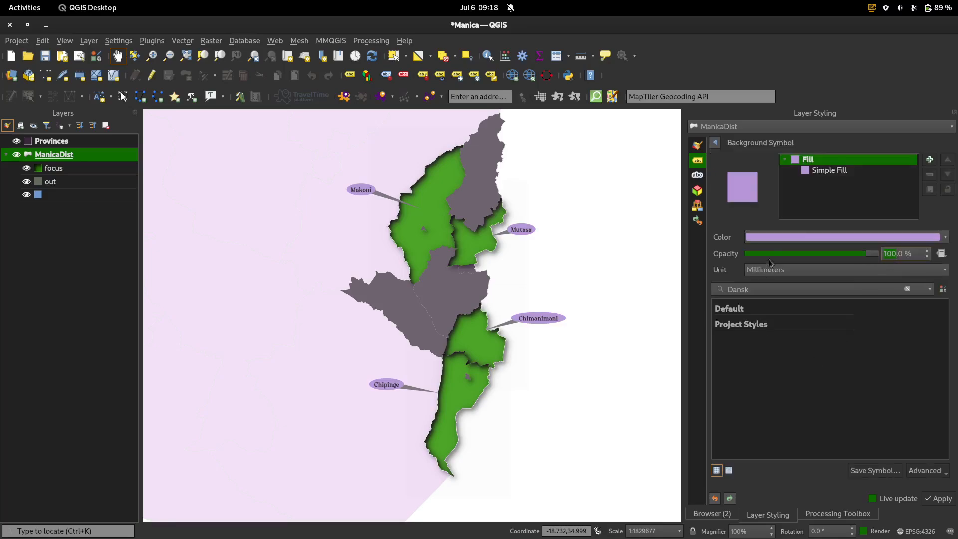
left_click(828, 170)
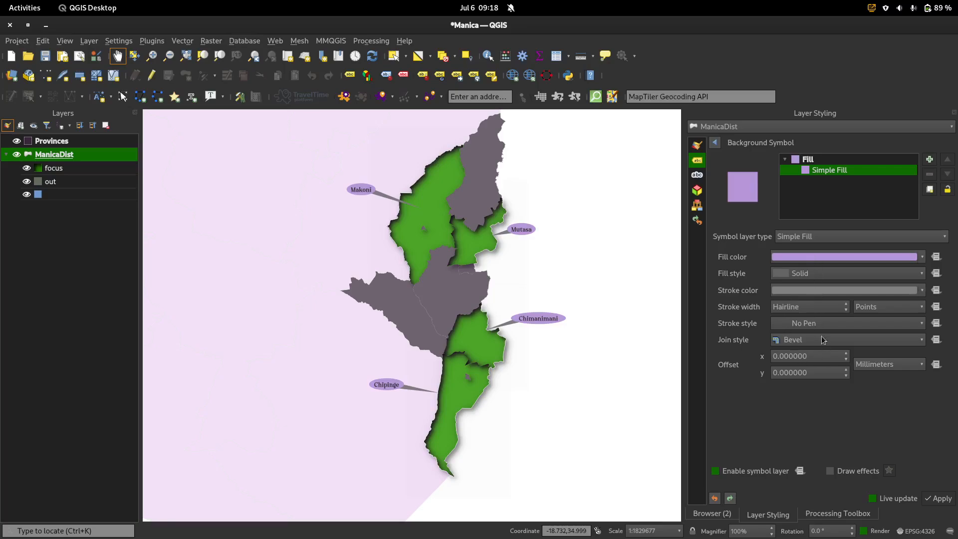
left_click(816, 257)
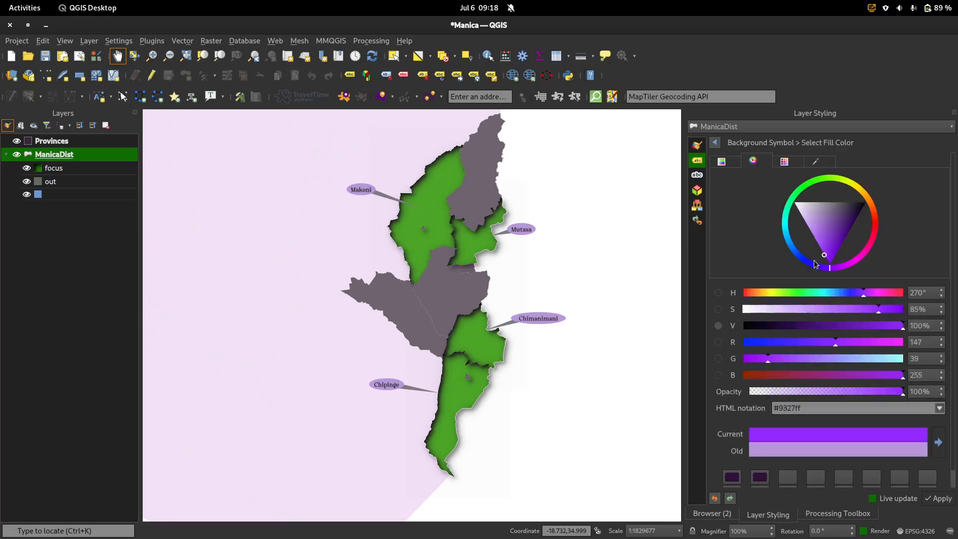
left_click(772, 408)
left_click_drag(773, 408, 770, 409)
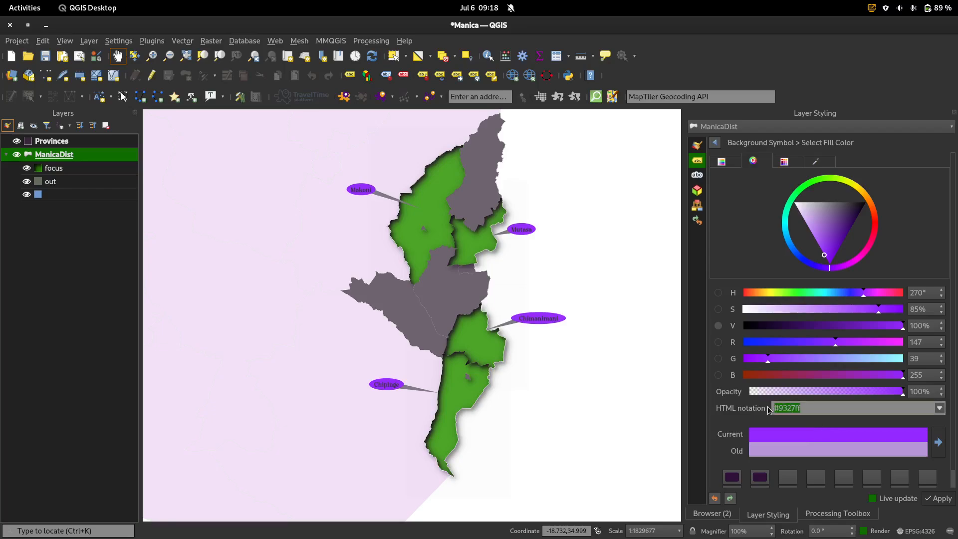
key("ctrl+v")
key("Return")
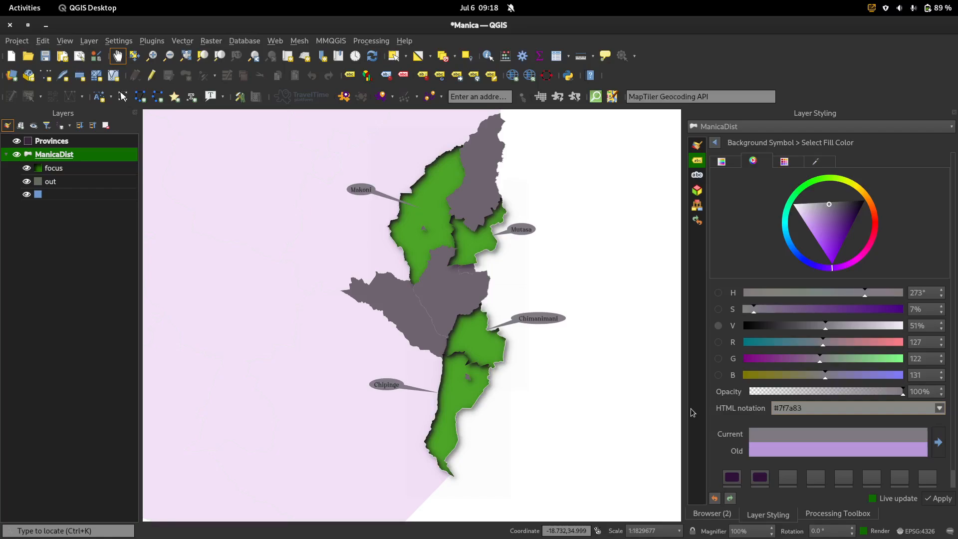
scroll(957, 410, "down", 1)
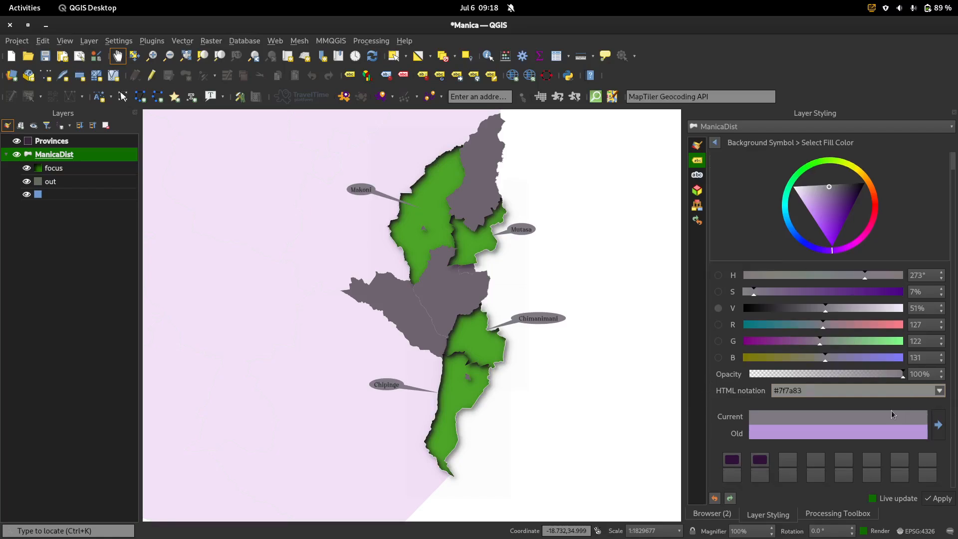
left_click(715, 145)
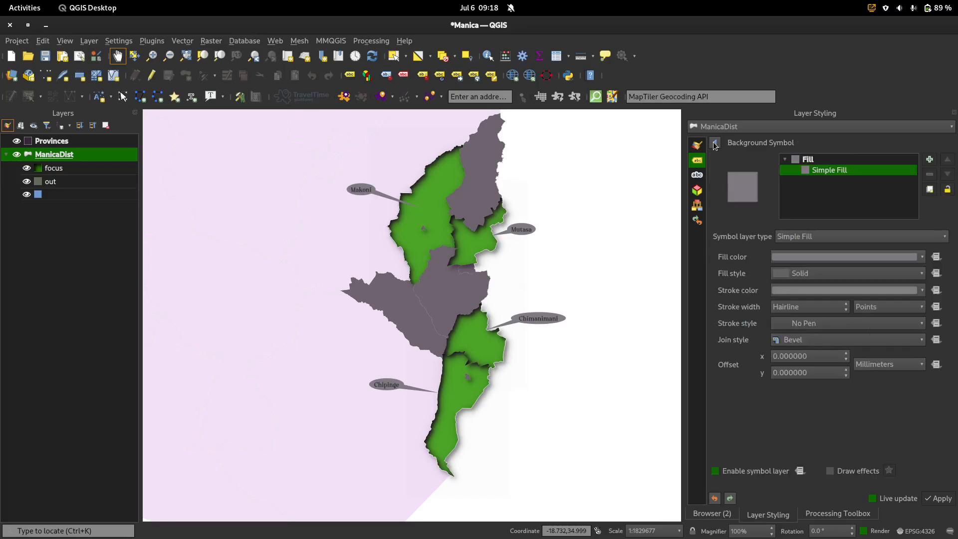